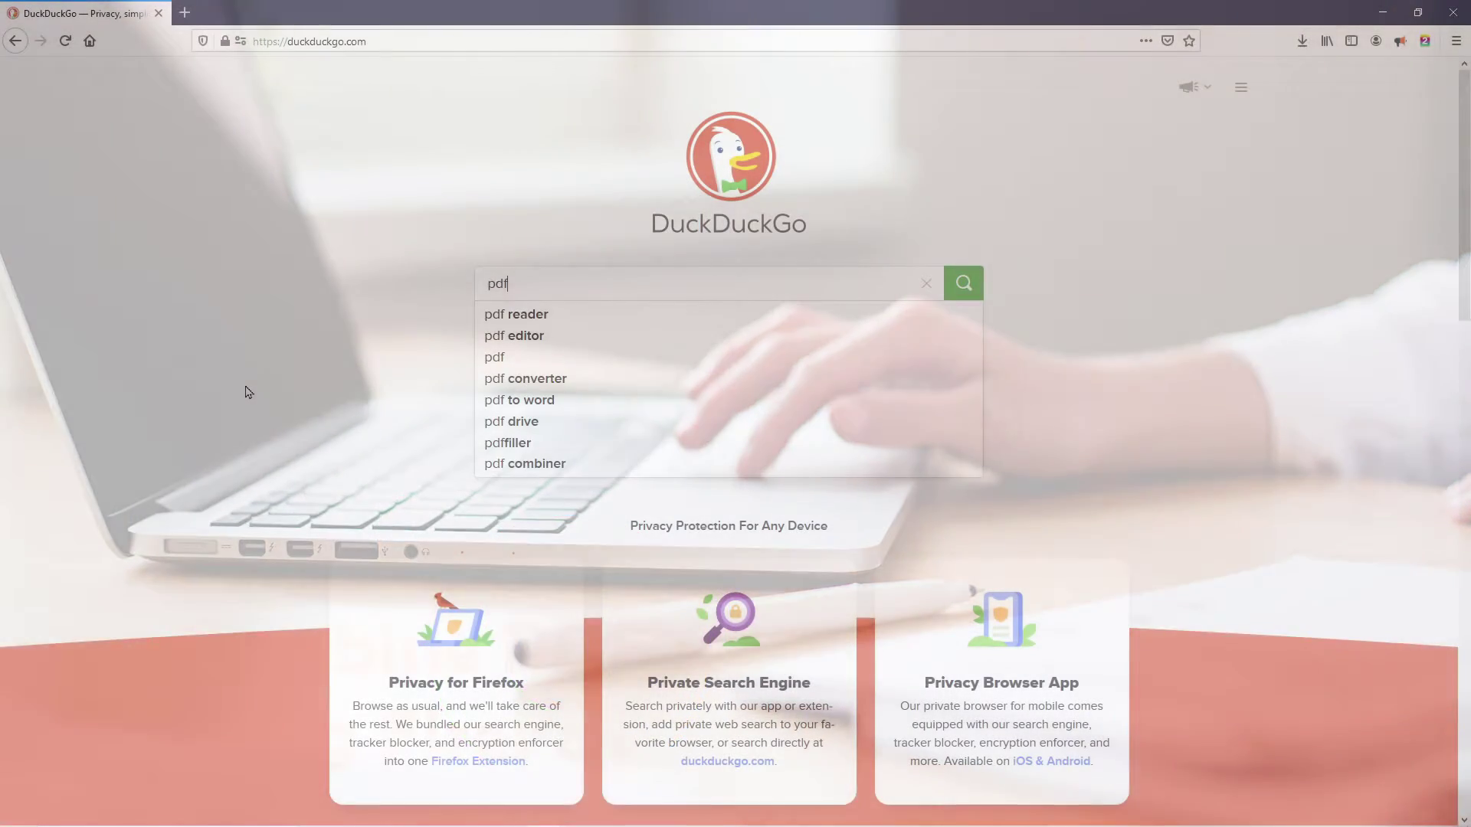
- Search DuckDuckGo for 'pdf2go' and open the pdf2go.com result in a new tab
{"action": "type", "text": "2go"}
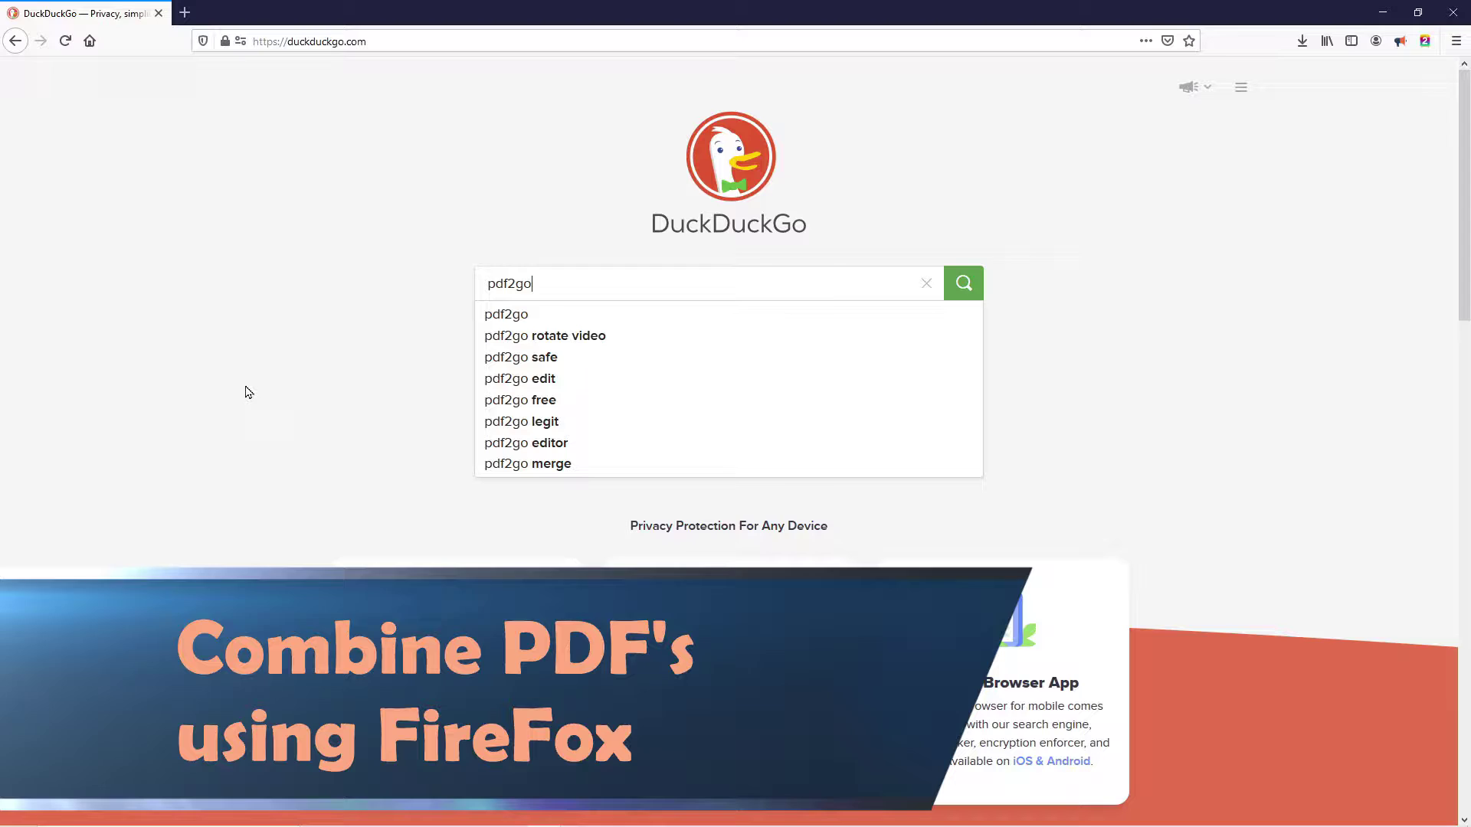
{"action": "key", "text": "Return"}
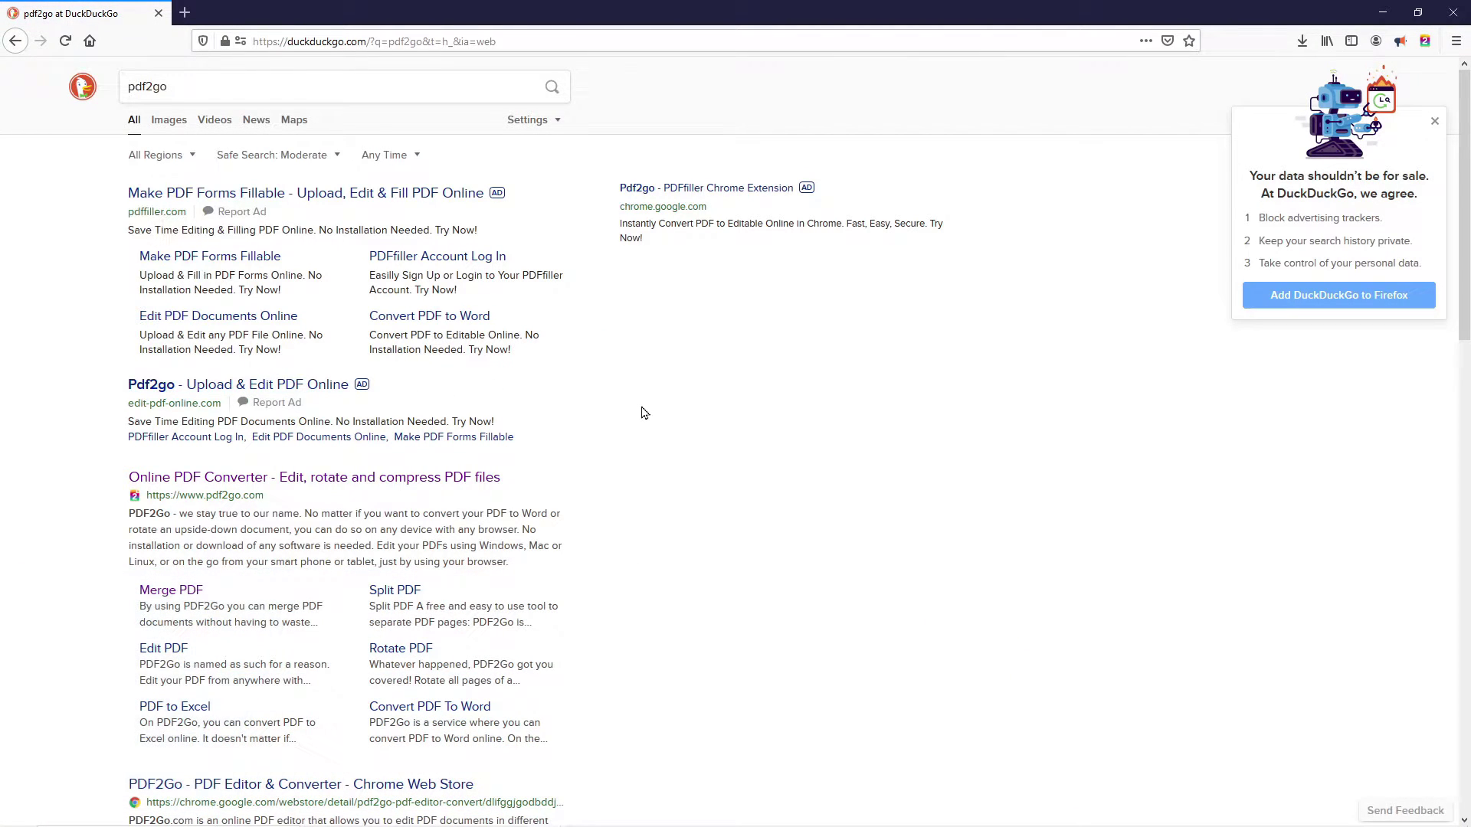
{"action": "left_click", "coordinate": [184, 494]}
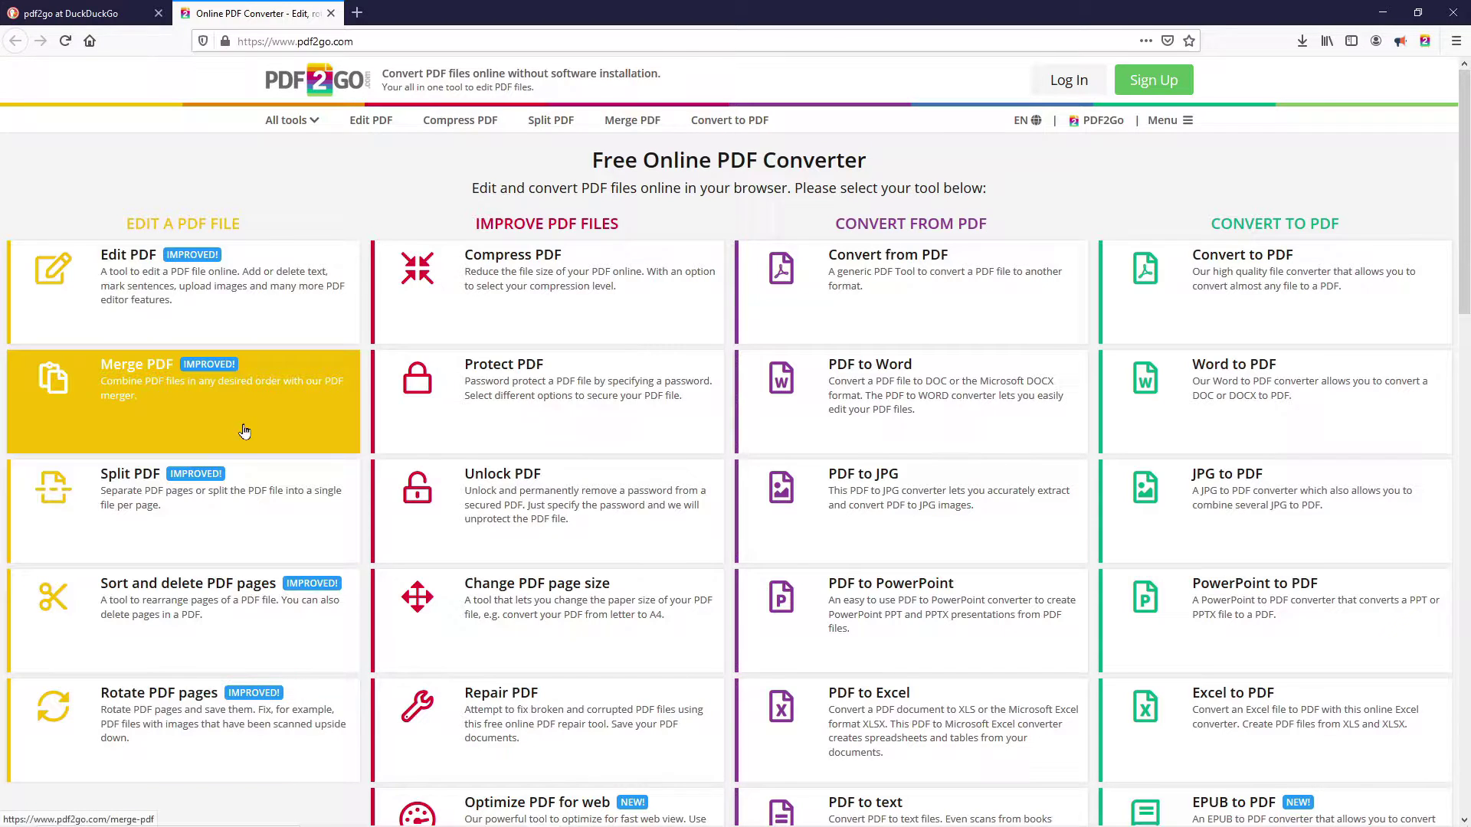
- Open Merge PDF and drop in Google Slideshow page 1.pdf, page 2.pdf and page 3.pdf, in order
{"action": "left_click", "coordinate": [267, 387]}
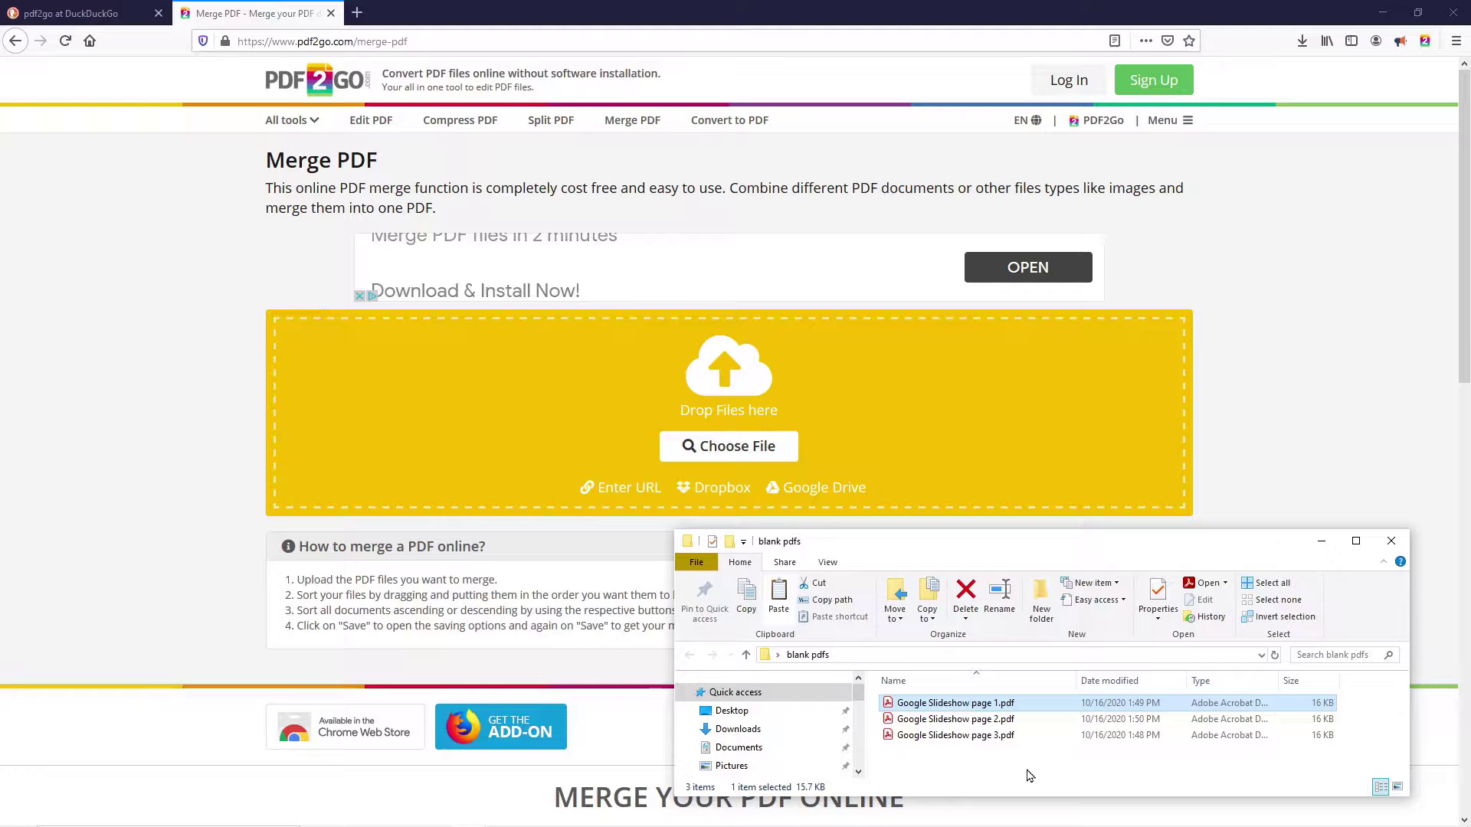
{"action": "left_click_drag", "start_coordinate": [992, 705], "coordinate": [760, 432]}
{"action": "left_click_drag", "start_coordinate": [967, 720], "coordinate": [817, 482]}
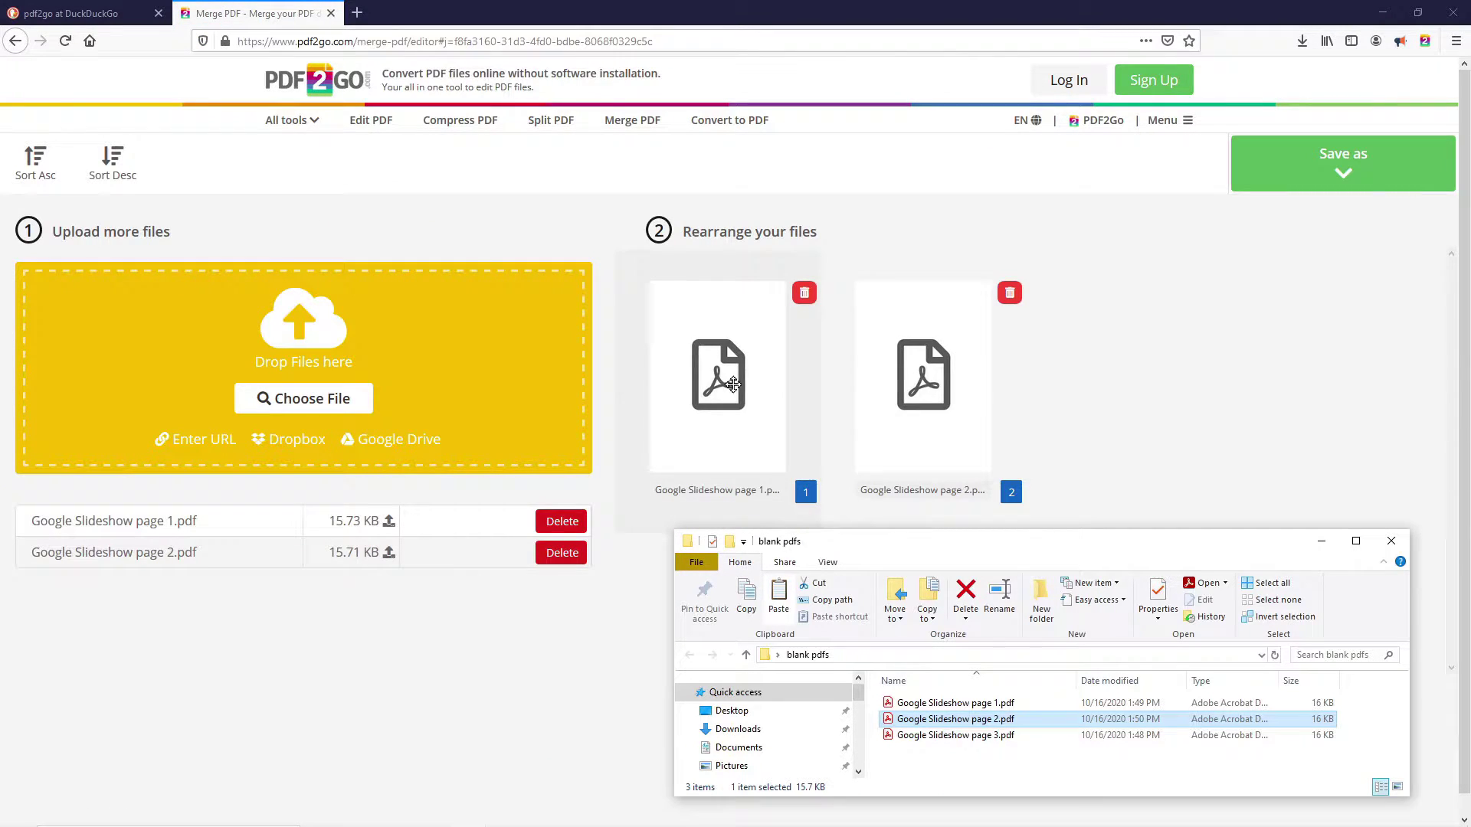
{"action": "left_click_drag", "start_coordinate": [947, 736], "coordinate": [300, 377]}
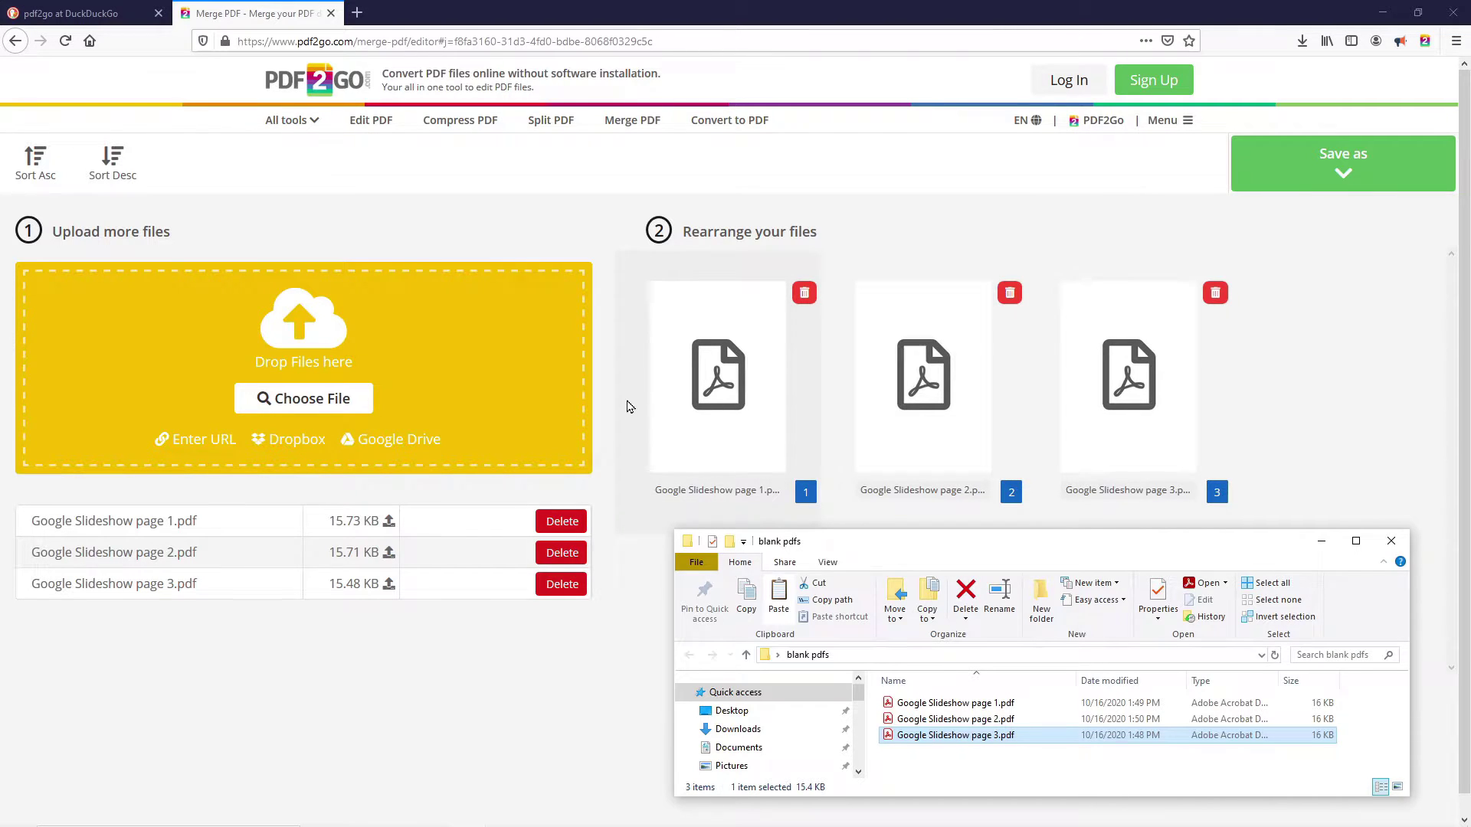
- Merge the three files and save output.pdf to disk, then check the recent downloads
{"action": "left_click", "coordinate": [1352, 168]}
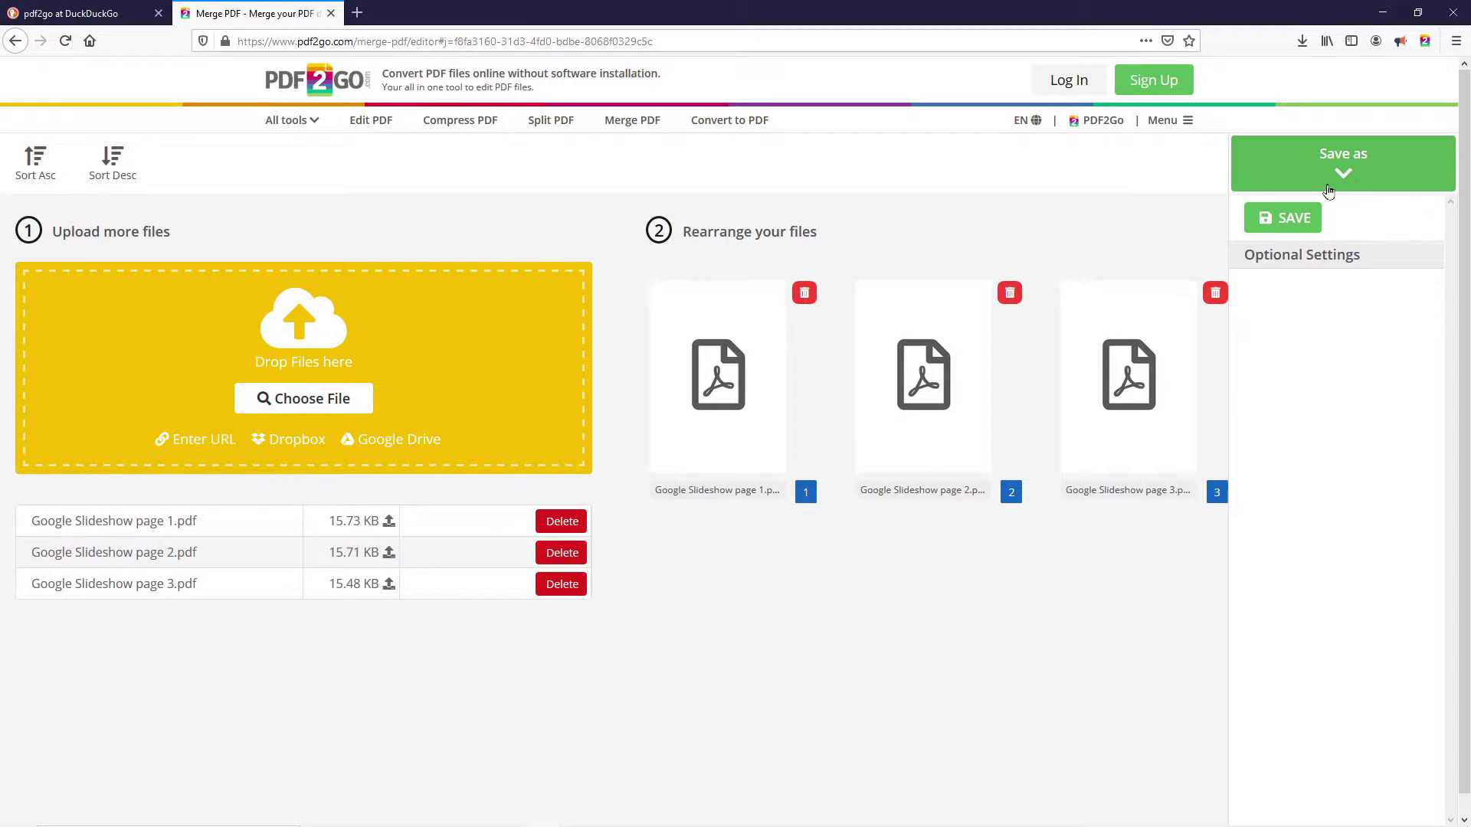
{"action": "left_click", "coordinate": [1289, 222]}
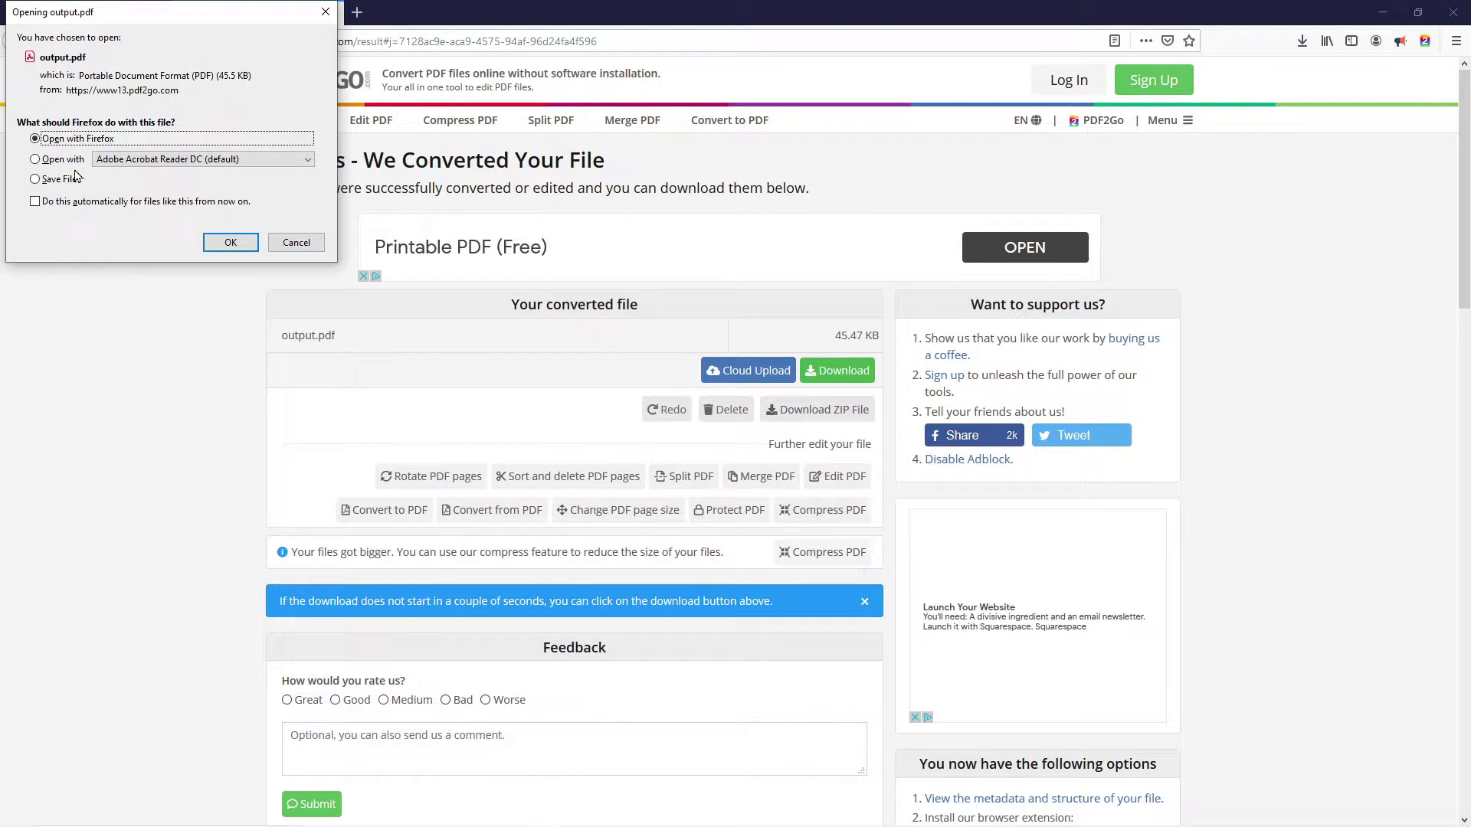
{"action": "left_click", "coordinate": [53, 182]}
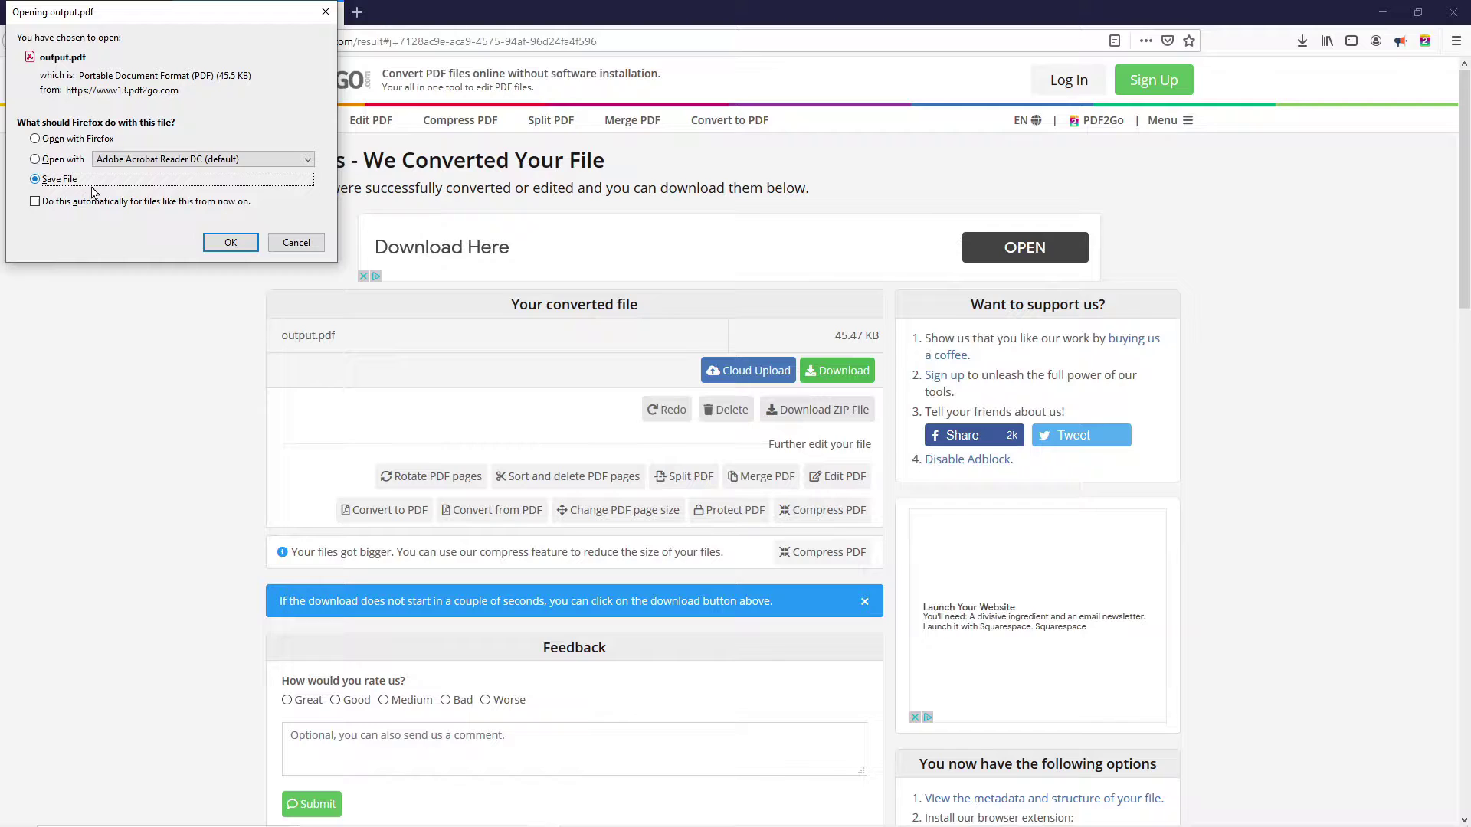
{"action": "left_click", "coordinate": [230, 243]}
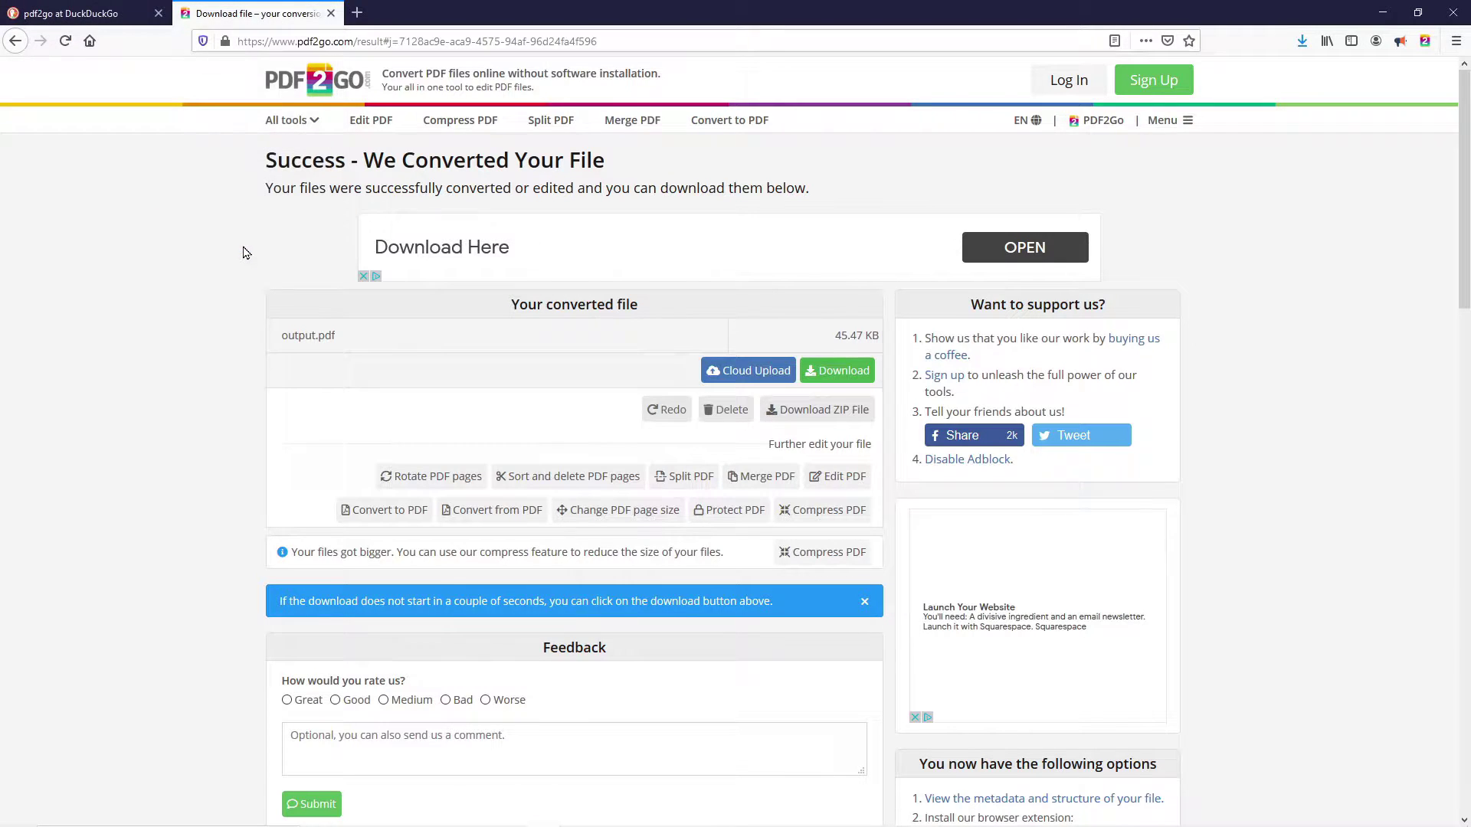
{"action": "left_click", "coordinate": [1303, 42]}
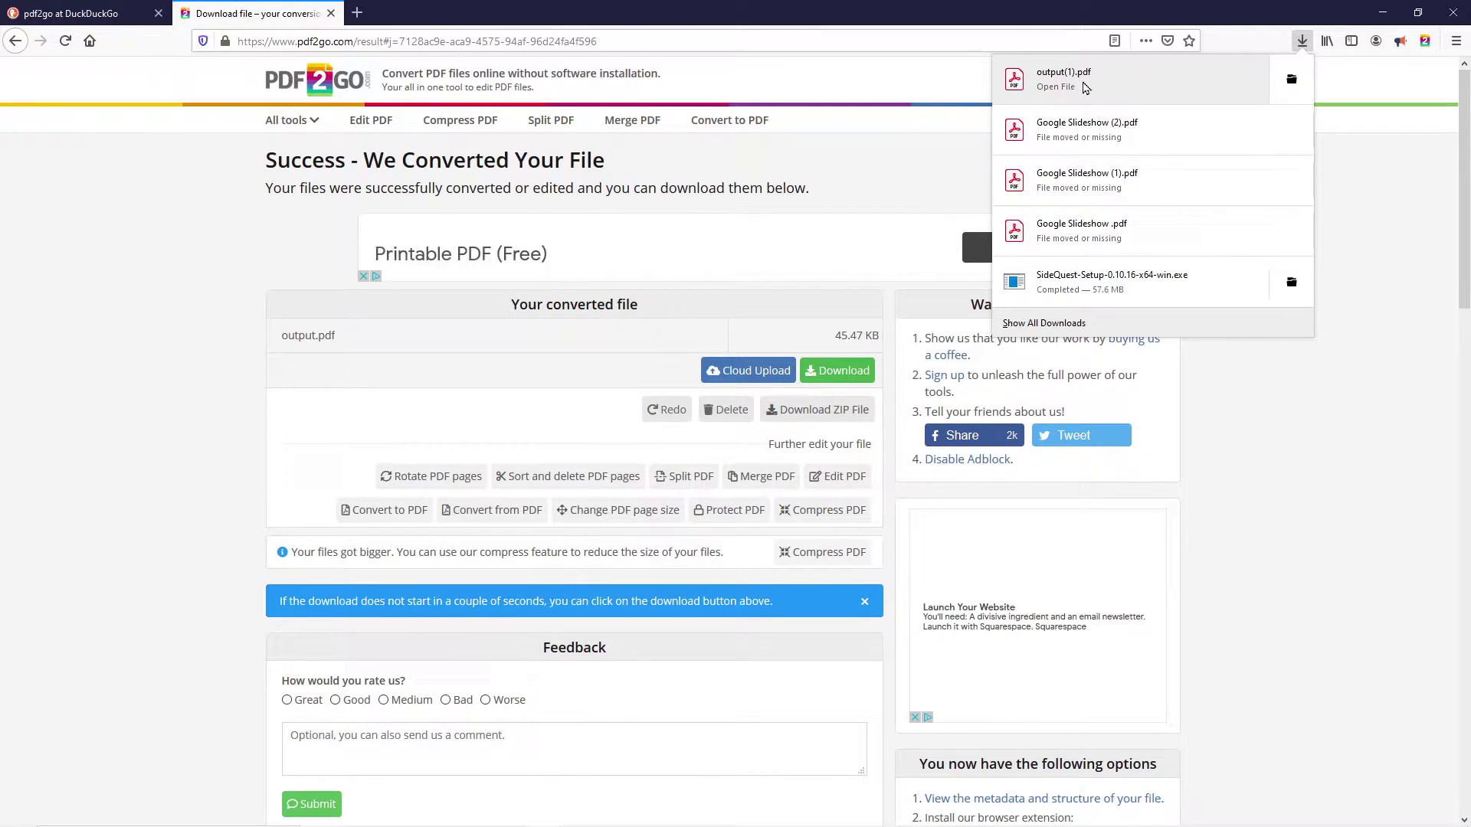
- Download the merged PDF again, save it to disk, and scroll through its three pages
{"action": "left_click", "coordinate": [1094, 83]}
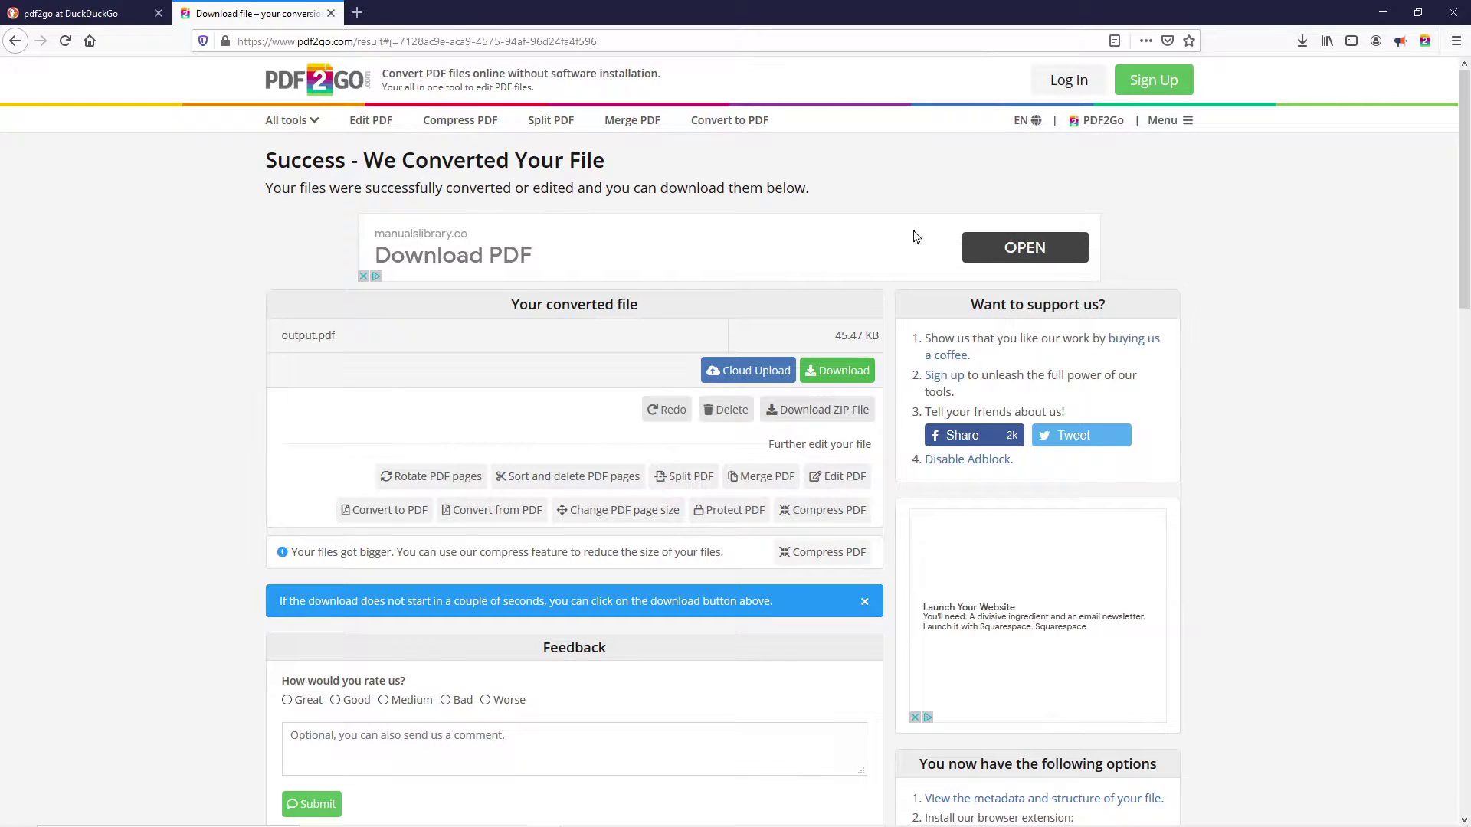
{"action": "left_click", "coordinate": [836, 375]}
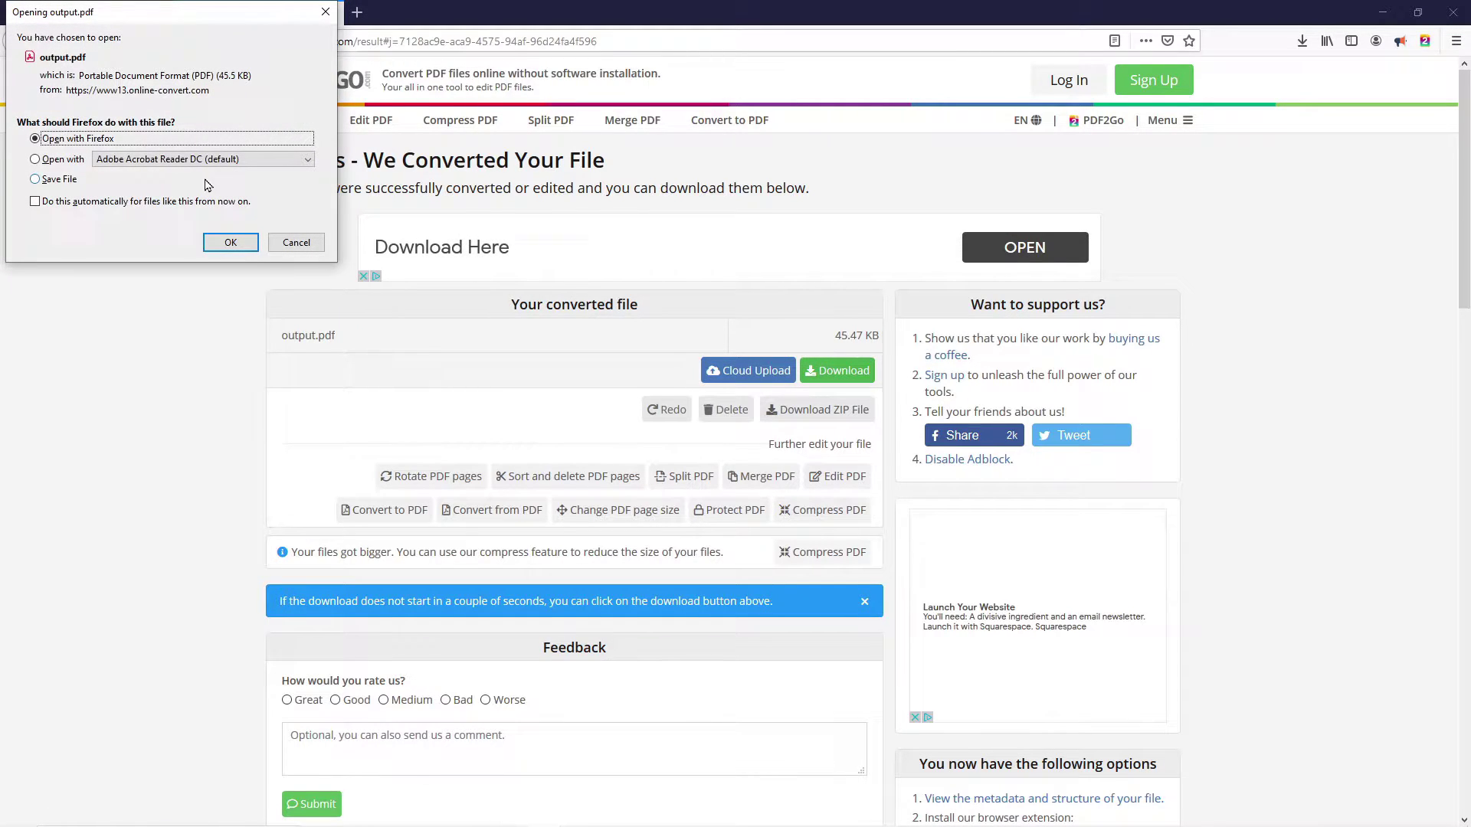
{"action": "left_click", "coordinate": [36, 181]}
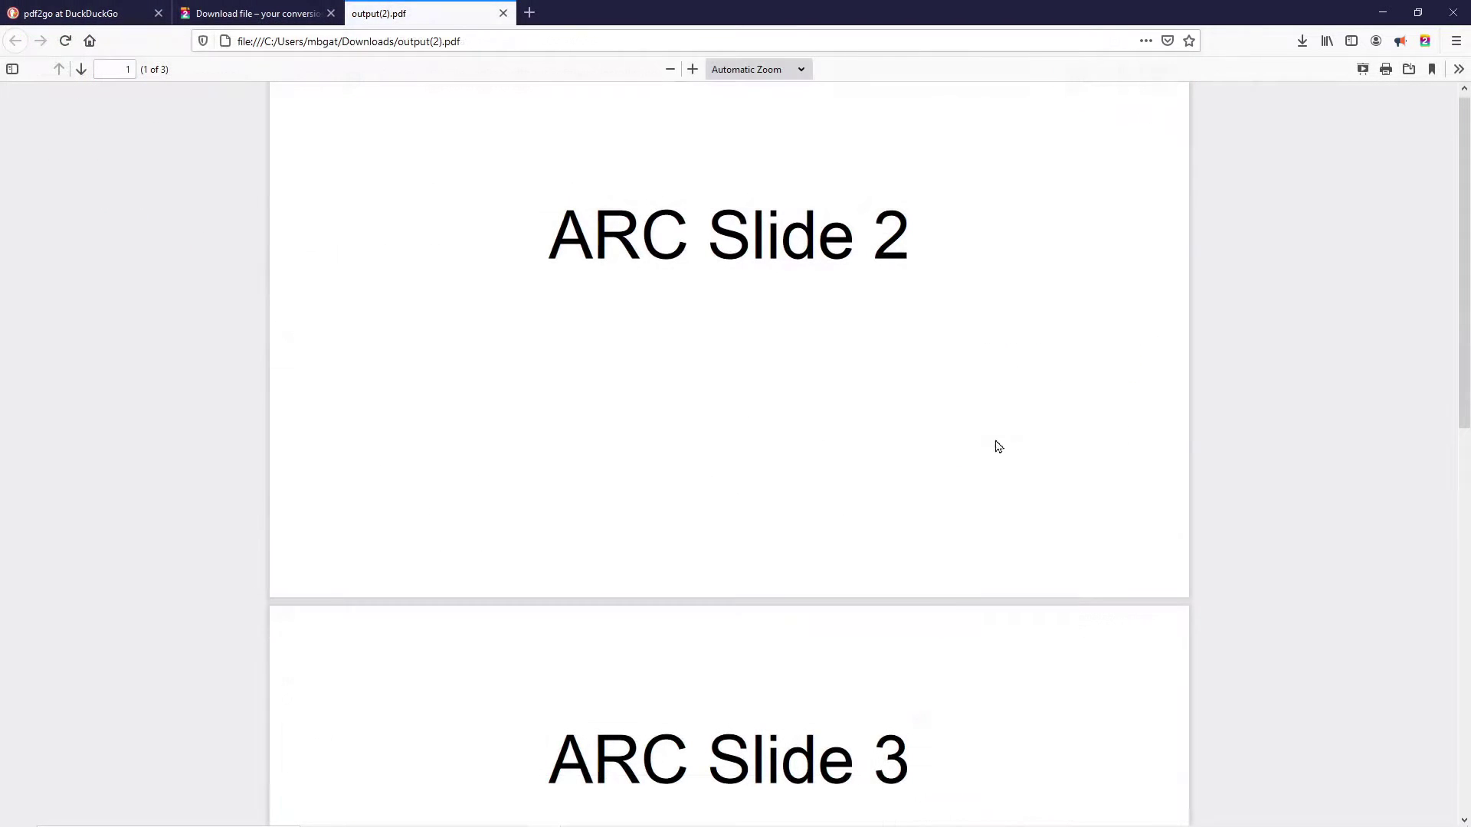
{"action": "scroll", "coordinate": [1003, 463], "scroll_direction": "up", "scroll_amount": 1}
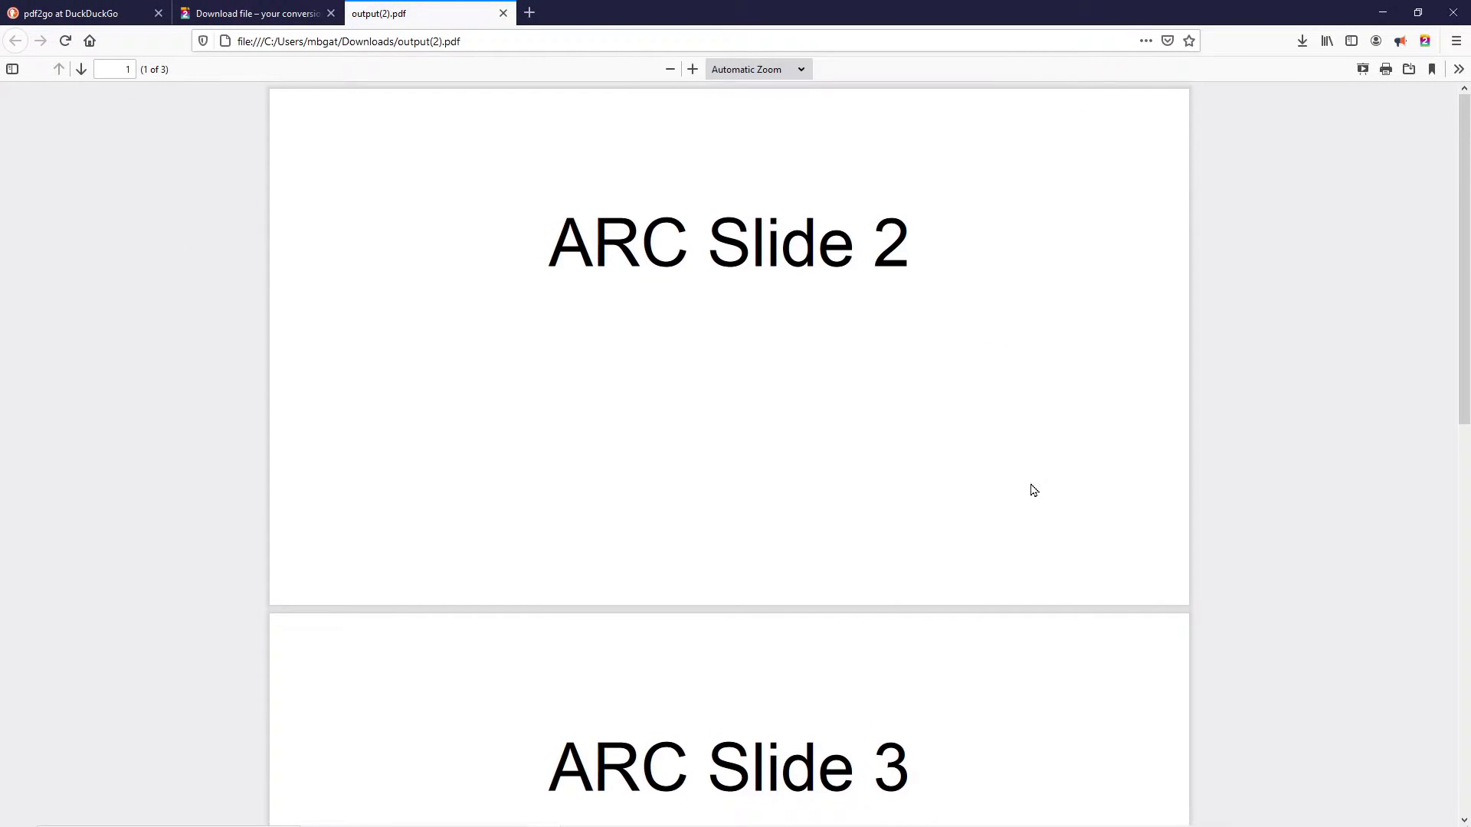
{"action": "scroll", "coordinate": [1040, 506], "scroll_direction": "down", "scroll_amount": 10}
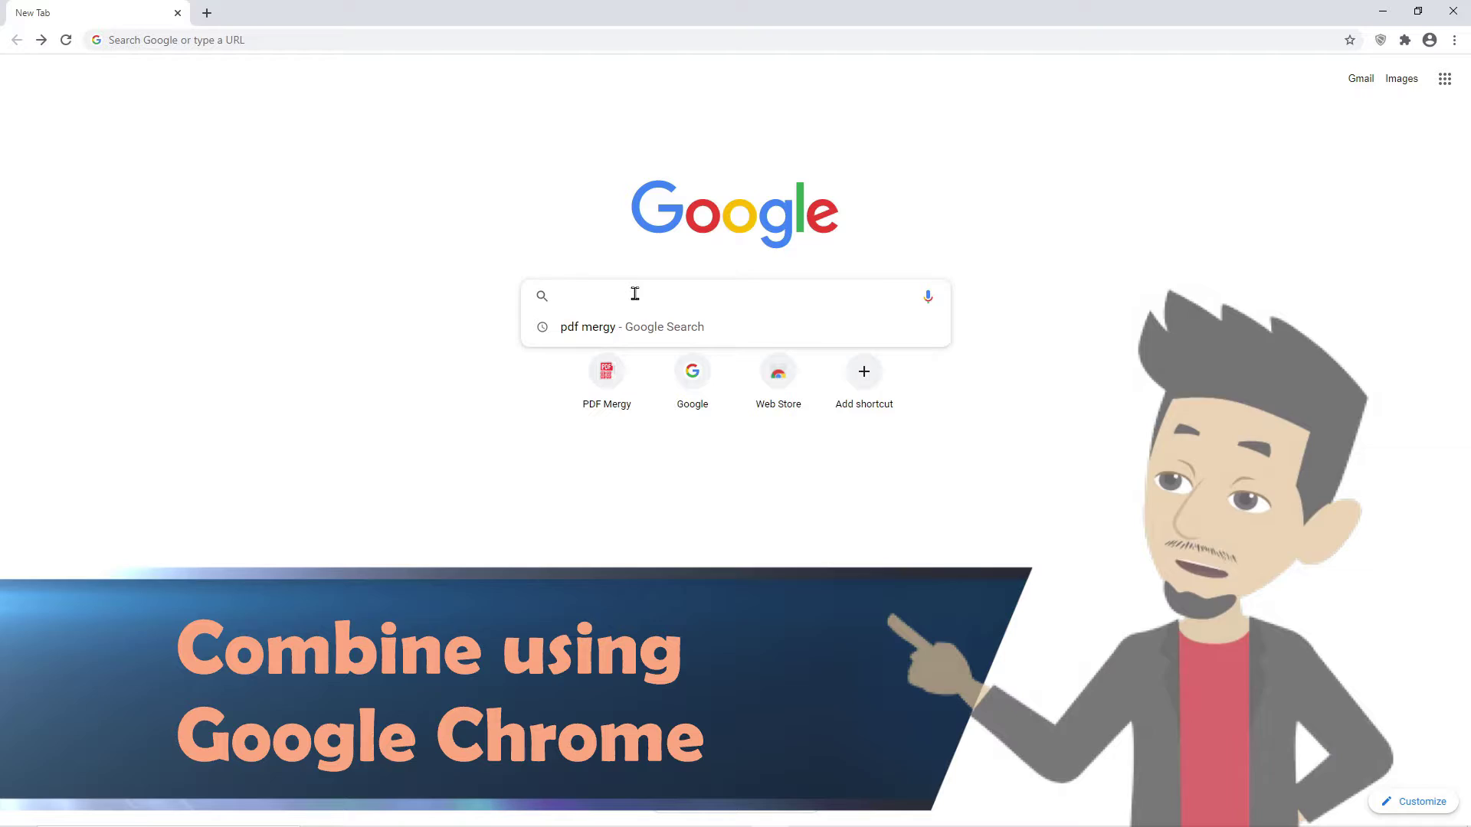
- Rerun the 'pdf mergy' search and go from its Chrome Web Store page to the PDF Mergy web app
{"action": "left_click", "coordinate": [552, 329]}
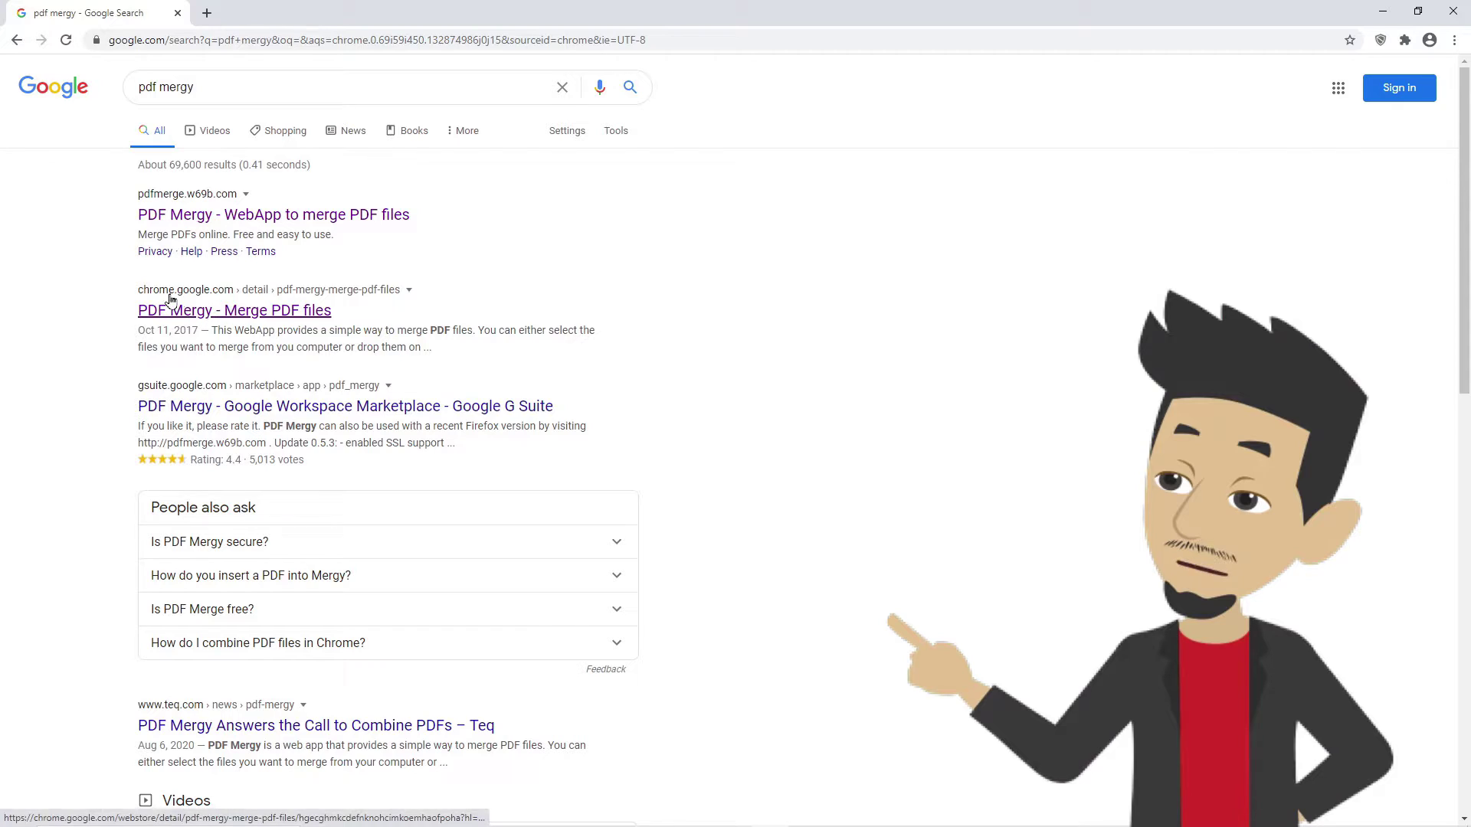
{"action": "left_click", "coordinate": [265, 314]}
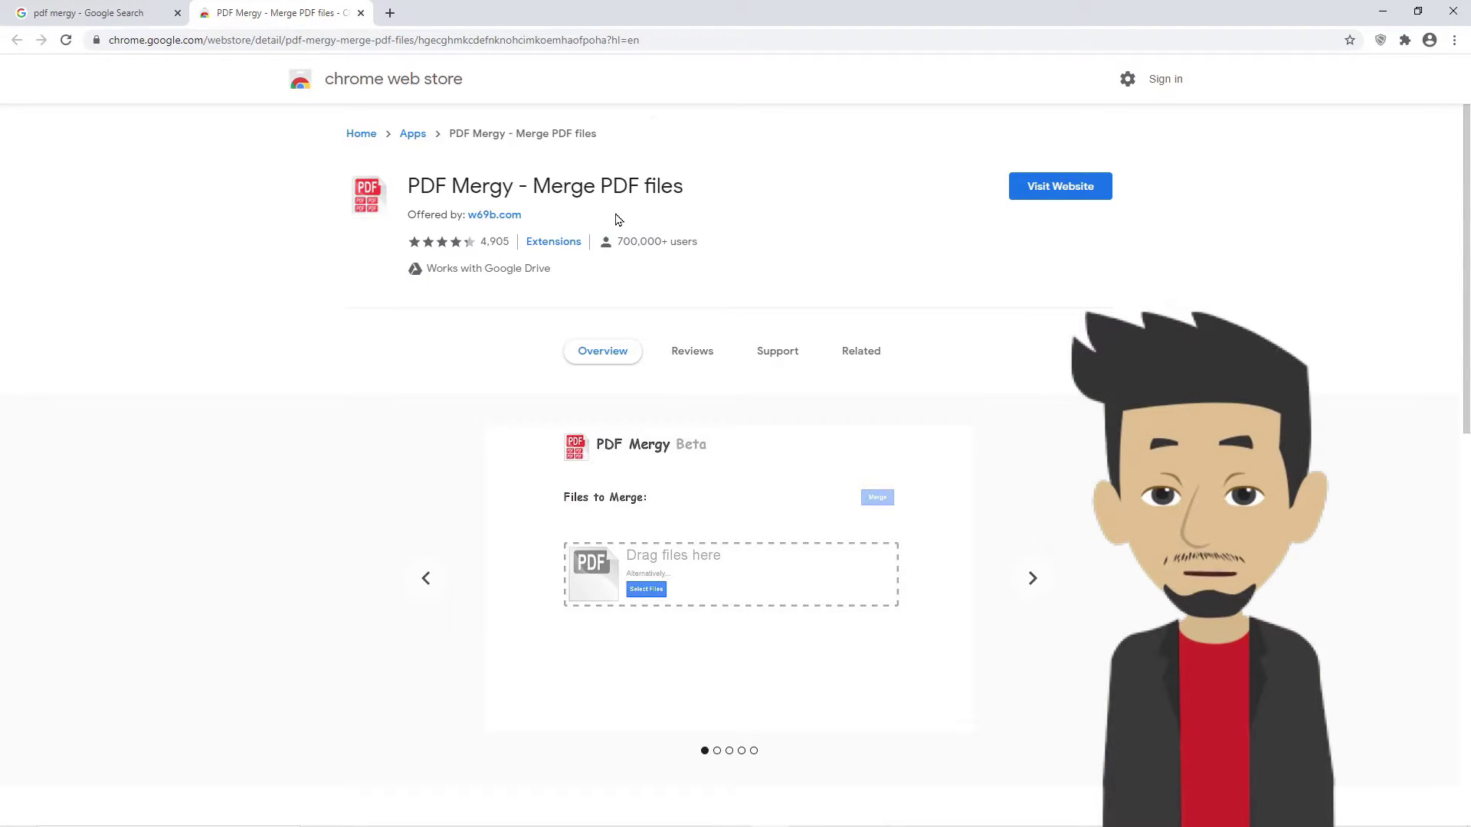
{"action": "left_click", "coordinate": [1082, 190]}
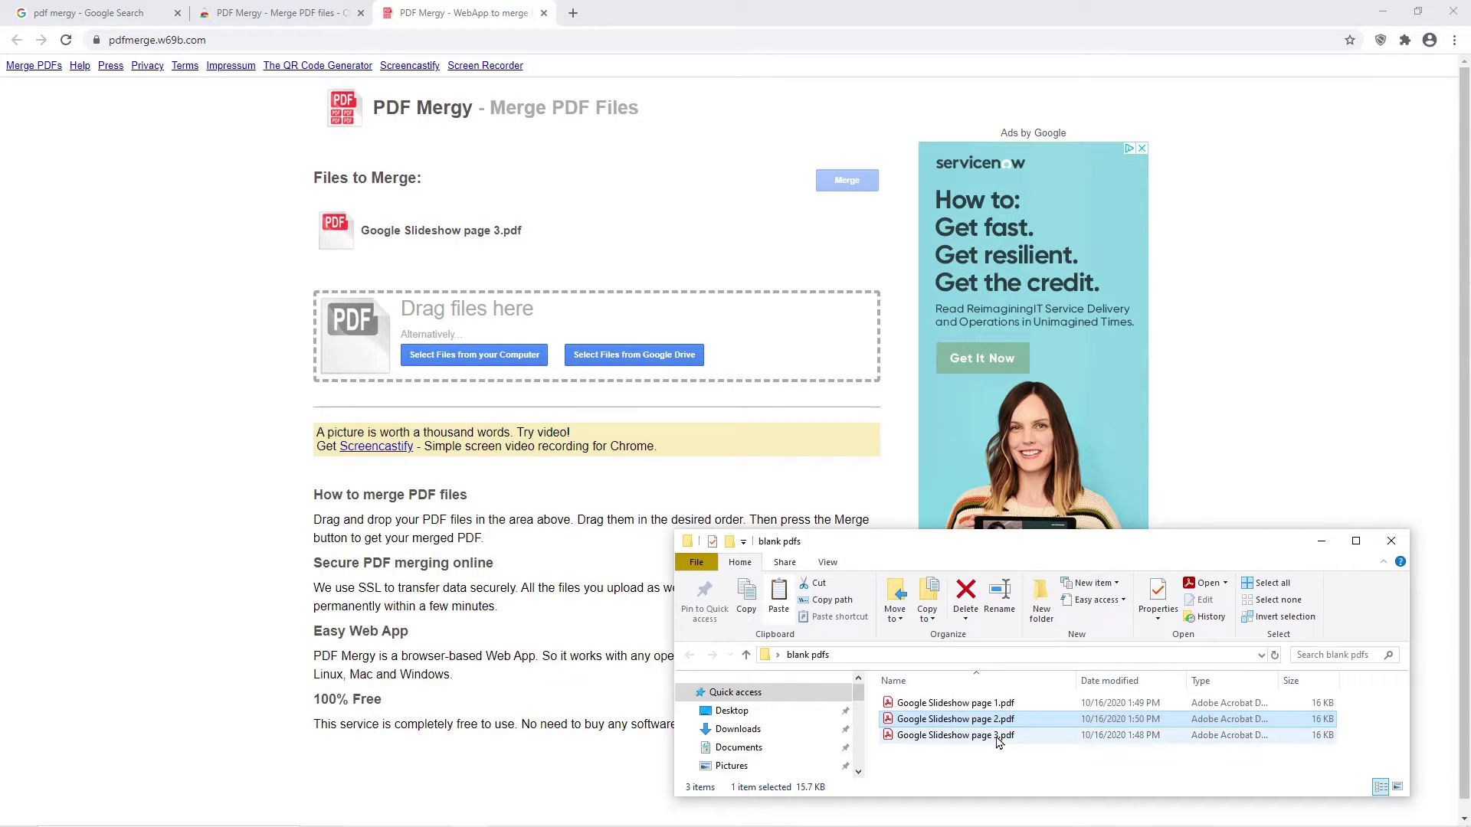
- Add Google Slideshow page 2.pdf, merge, and save the result renamed as slideshow.pdf
{"action": "left_click_drag", "start_coordinate": [966, 720], "coordinate": [580, 367]}
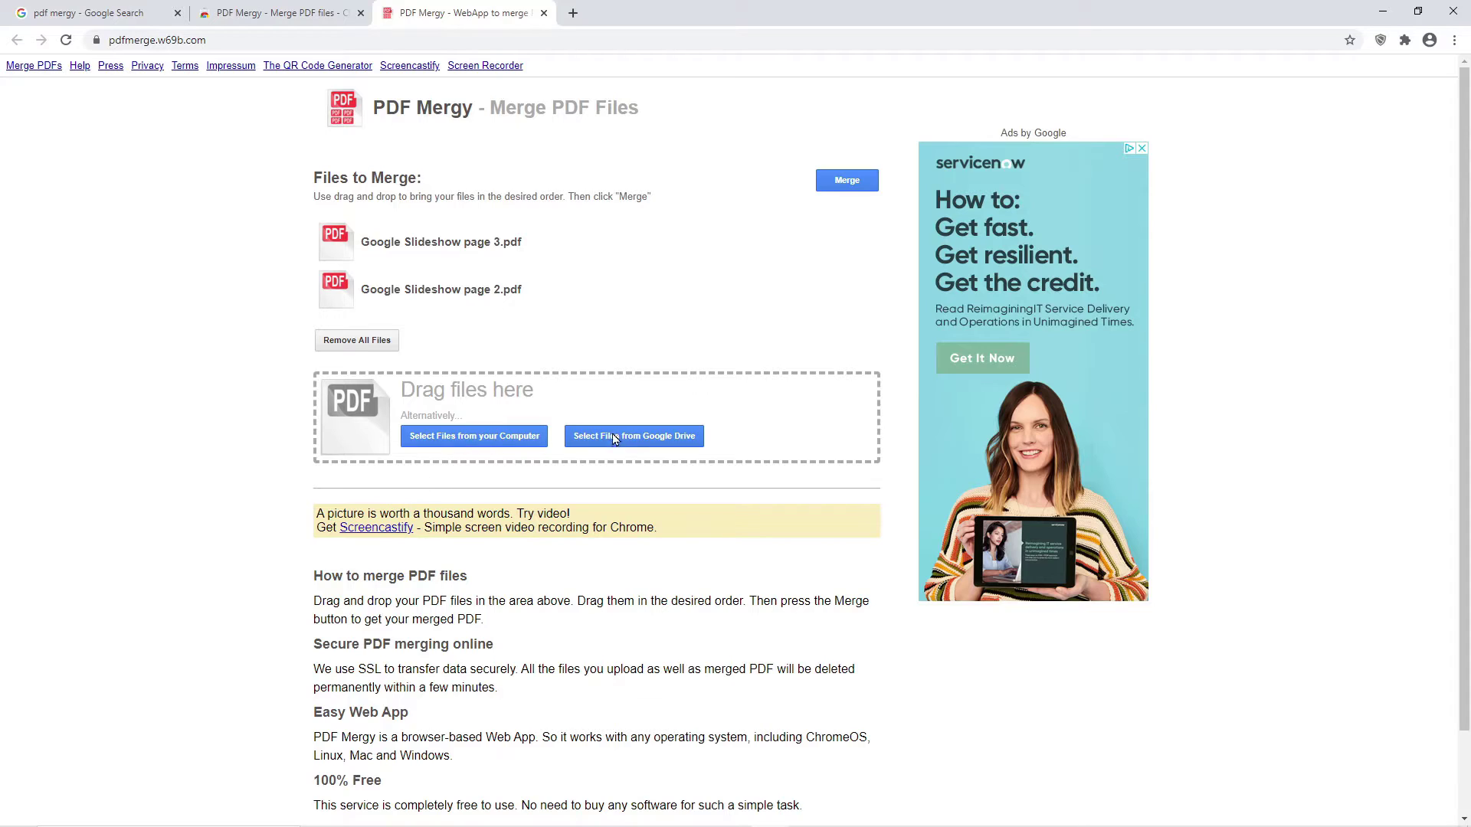
{"action": "left_click", "coordinate": [845, 188]}
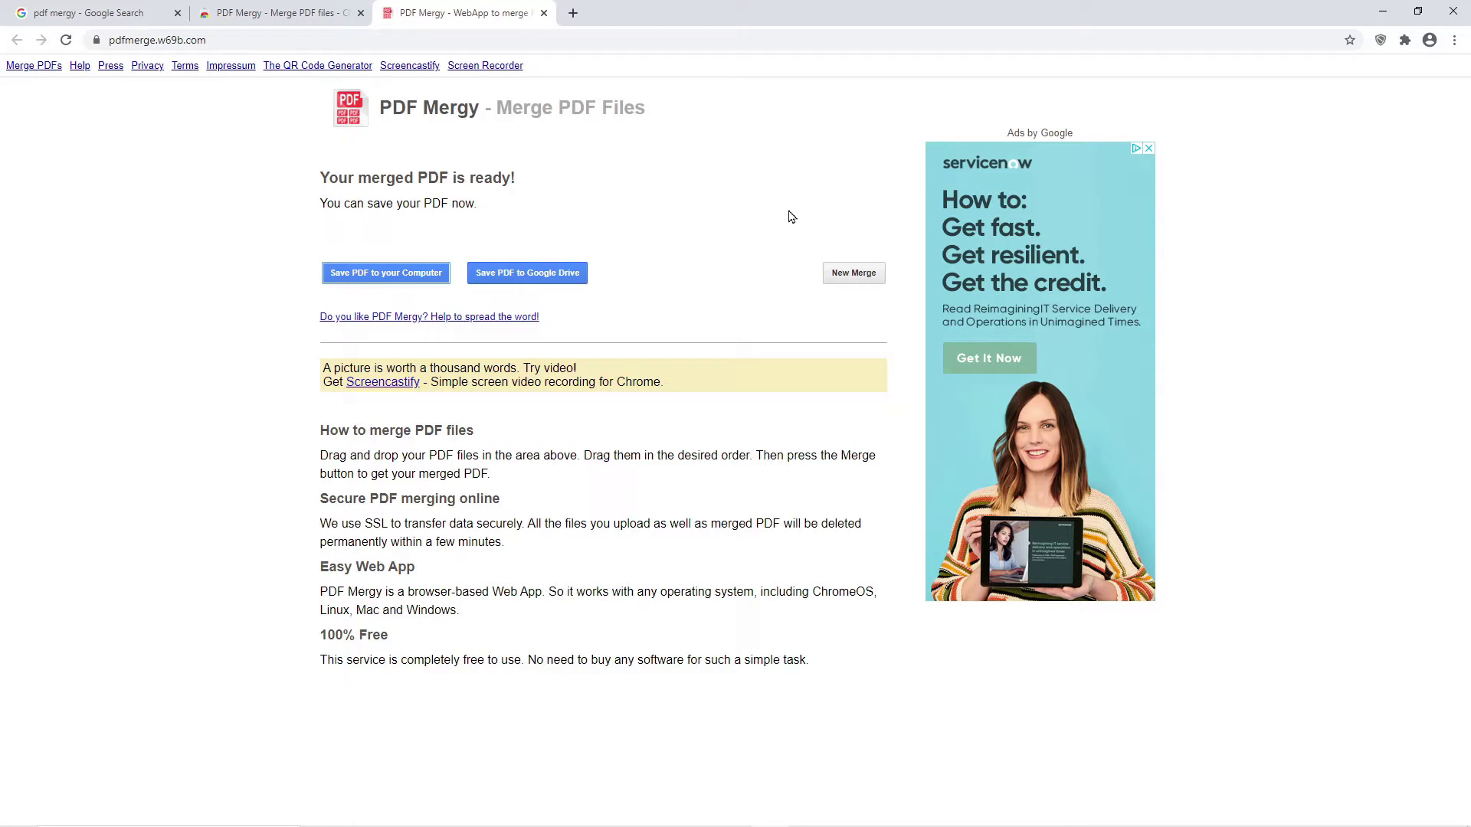
{"action": "left_click", "coordinate": [411, 281]}
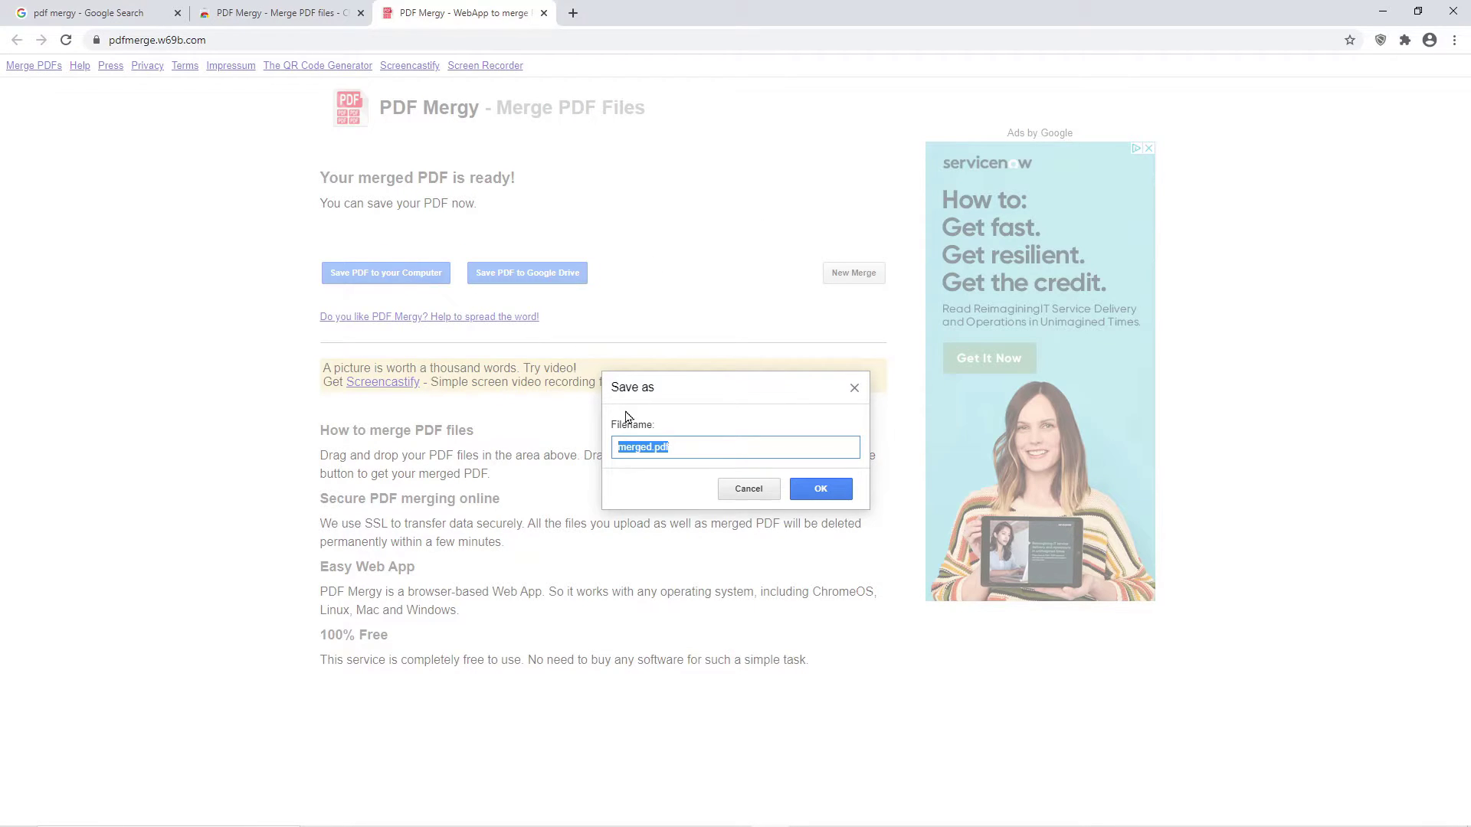
{"action": "left_click", "coordinate": [651, 447]}
{"action": "key", "text": "Return"}
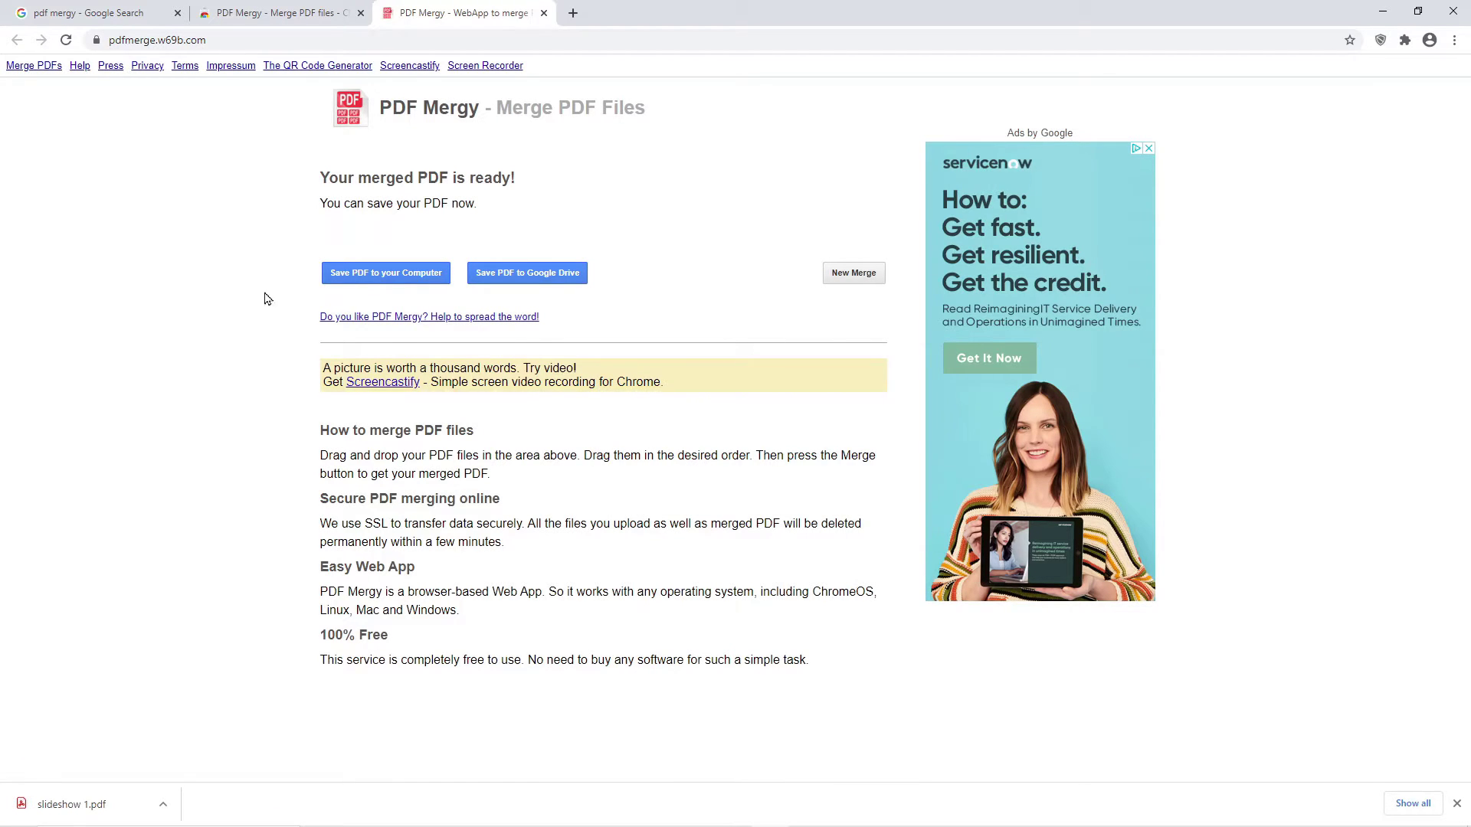
- Open the downloaded slideshow 1.pdf from its folder and scroll through both pages
{"action": "left_click", "coordinate": [163, 805]}
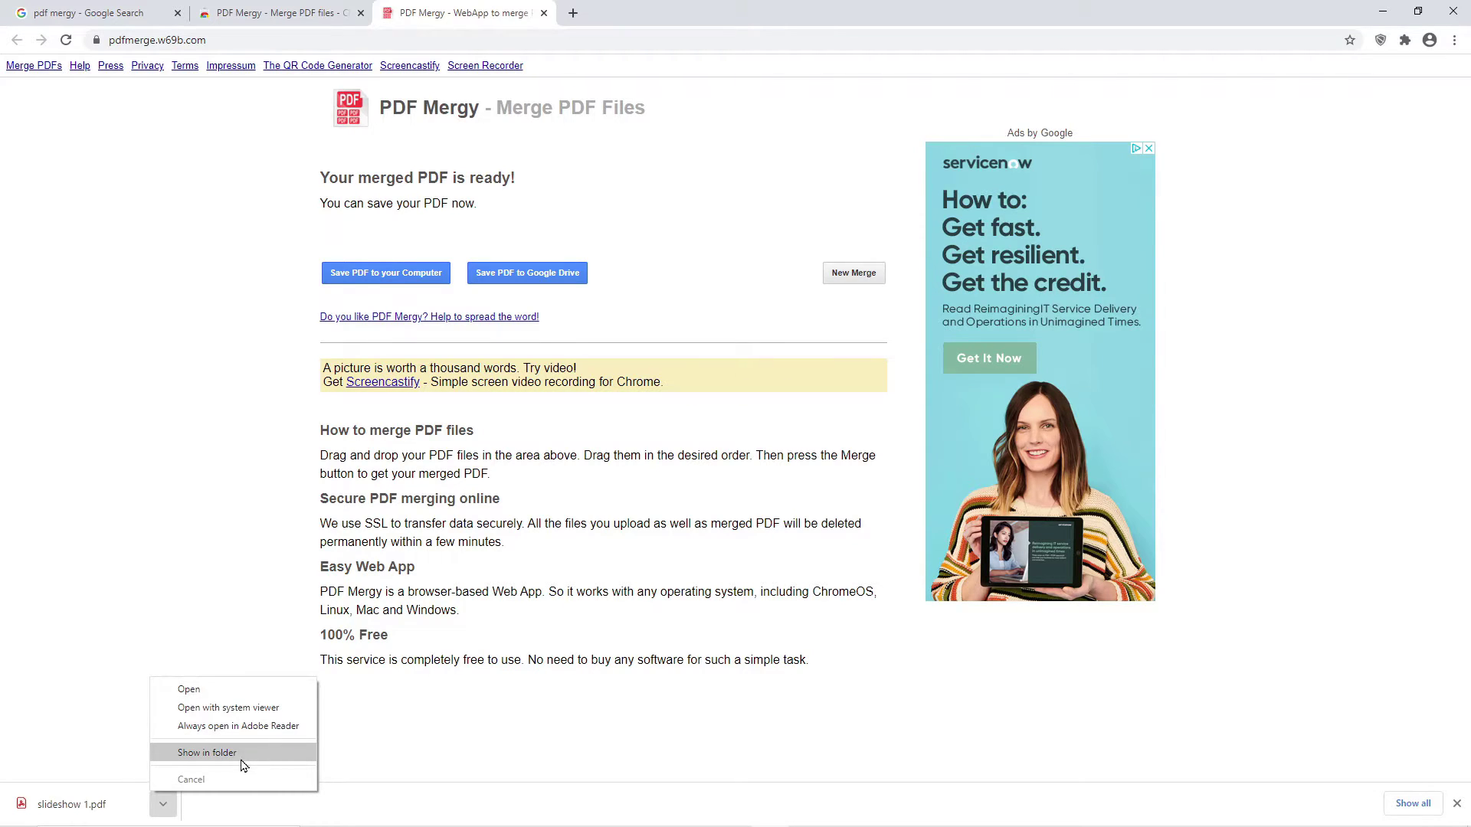
{"action": "left_click", "coordinate": [241, 761]}
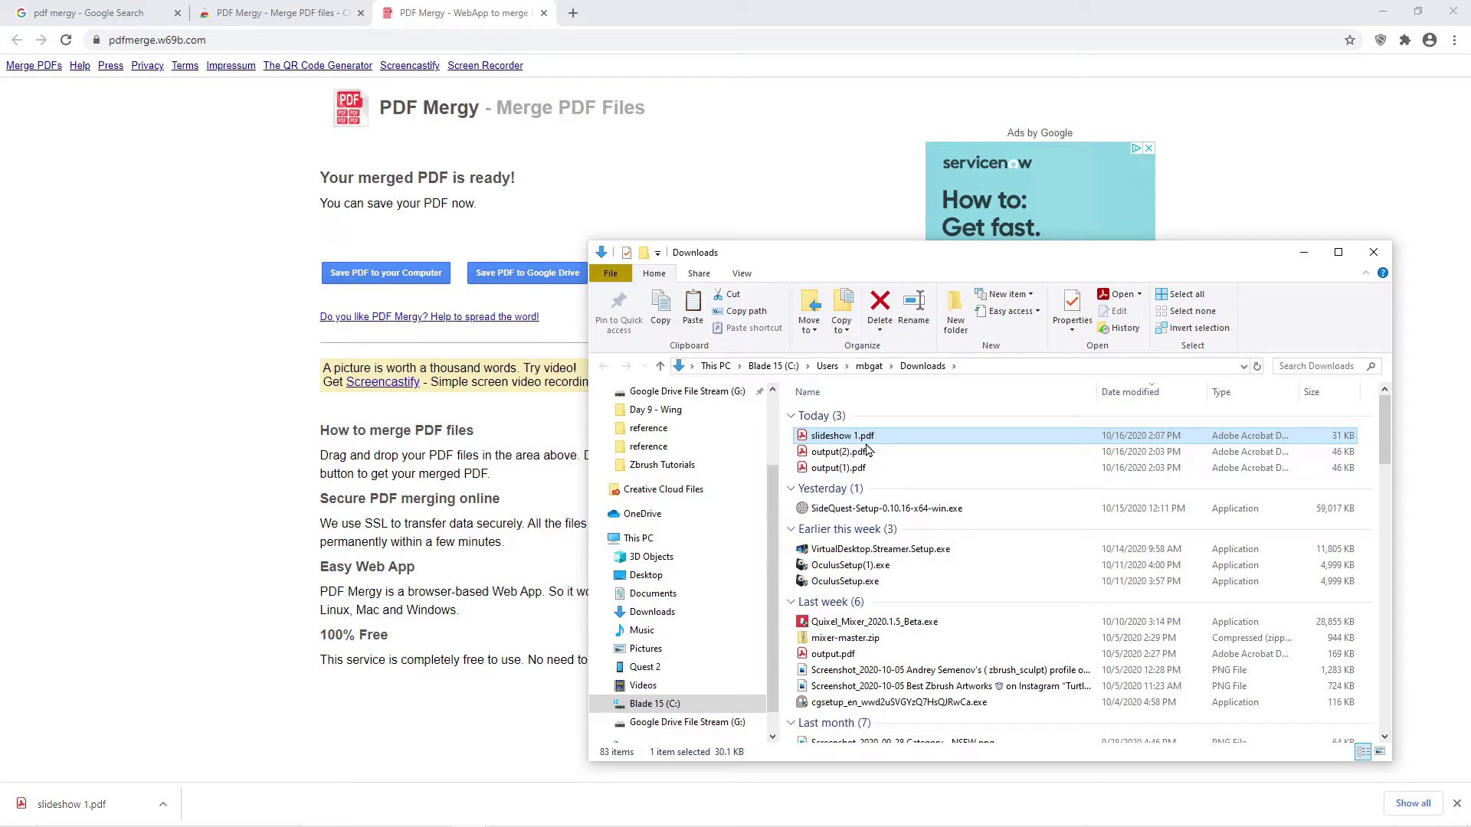
{"action": "double_click", "coordinate": [862, 442]}
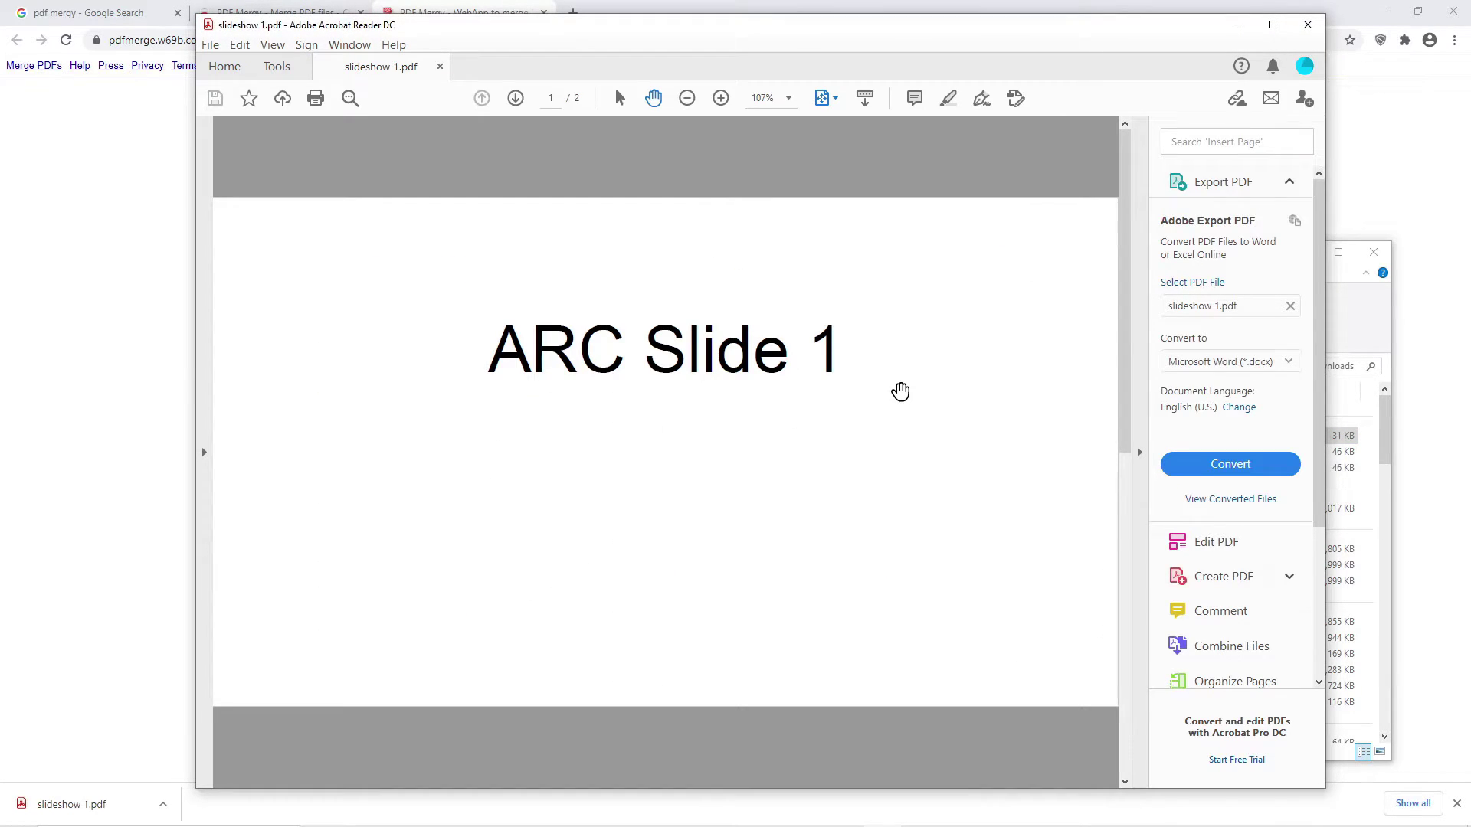
{"action": "scroll", "coordinate": [900, 392], "scroll_direction": "down", "scroll_amount": 3}
{"action": "scroll", "coordinate": [912, 460], "scroll_direction": "up", "scroll_amount": 3}
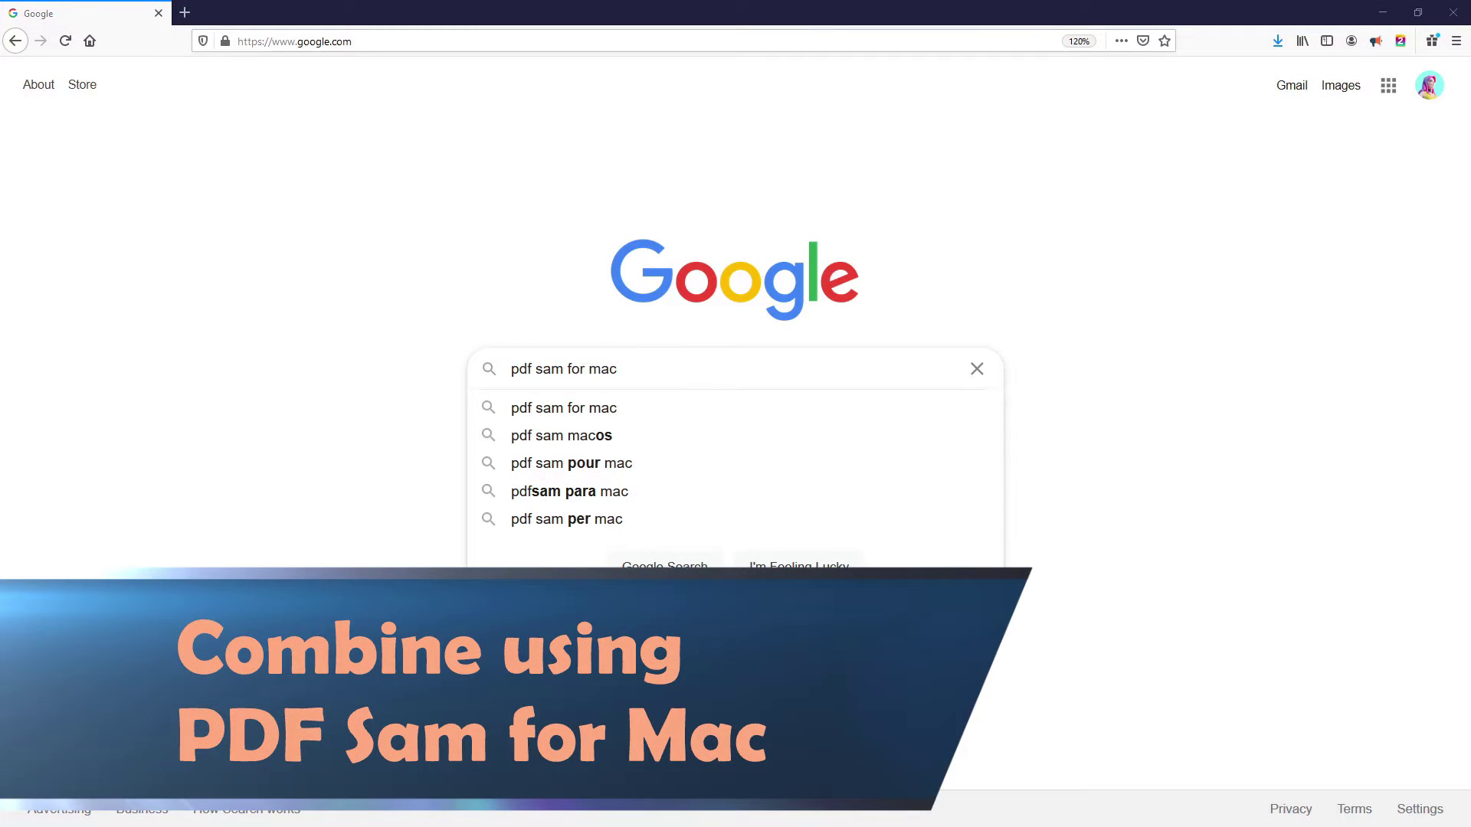
- Search for 'pdf sam for mac', open the PDFsam Basic download result in a new tab, and scroll down
{"action": "key", "text": "Return"}
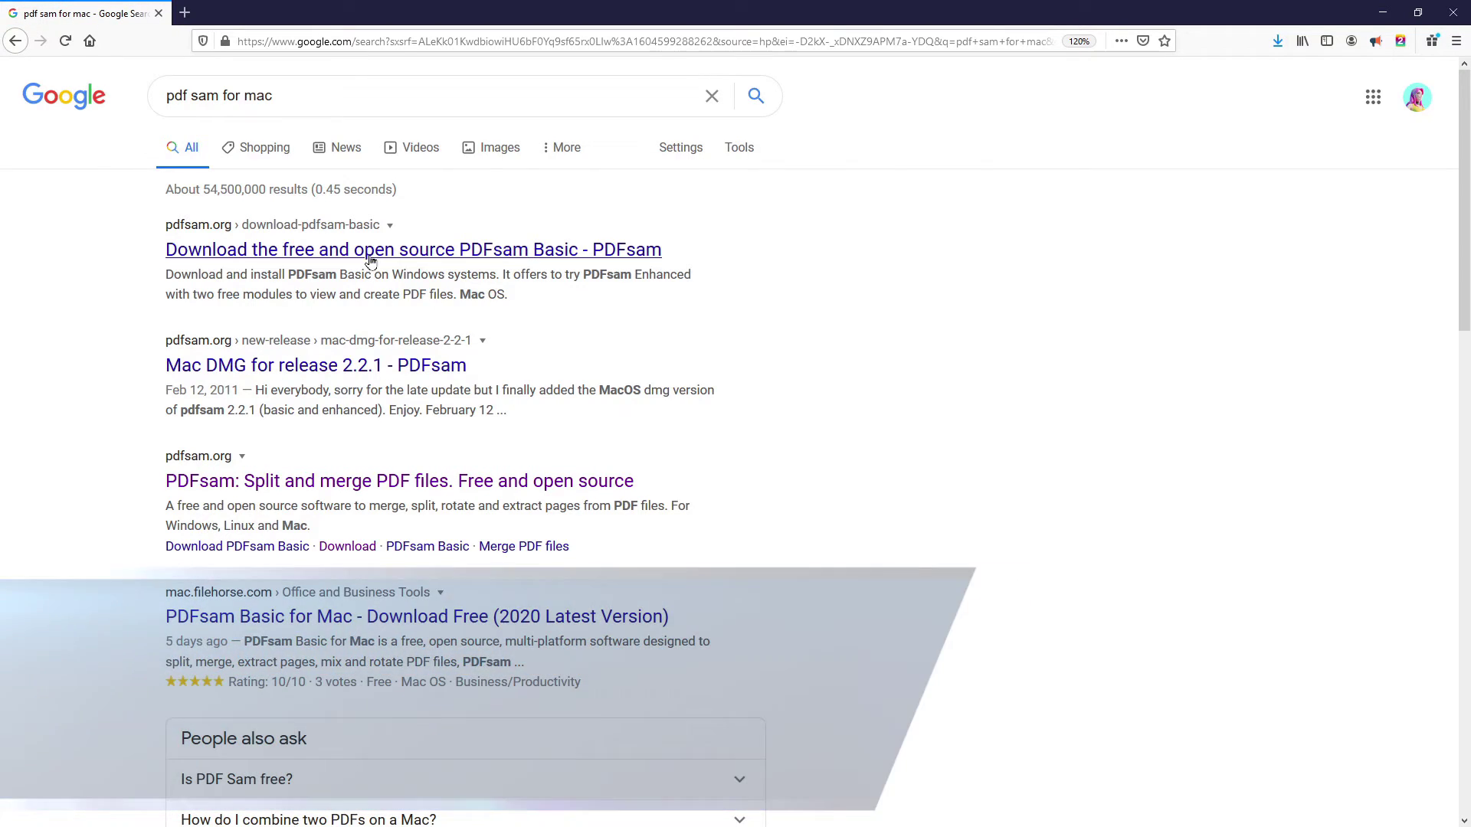
{"action": "middle_click", "coordinate": [617, 255]}
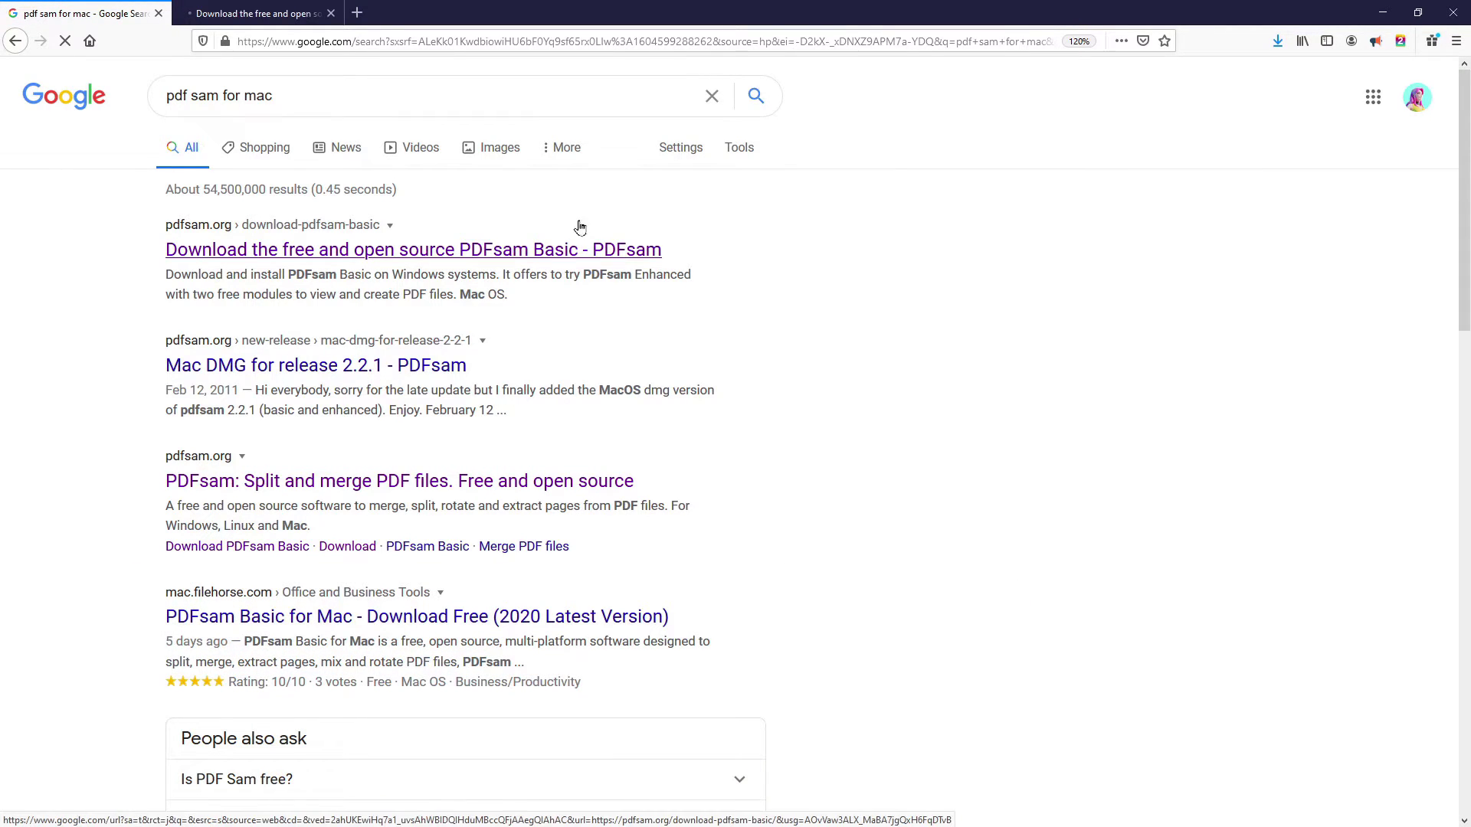
{"action": "left_click", "coordinate": [278, 15]}
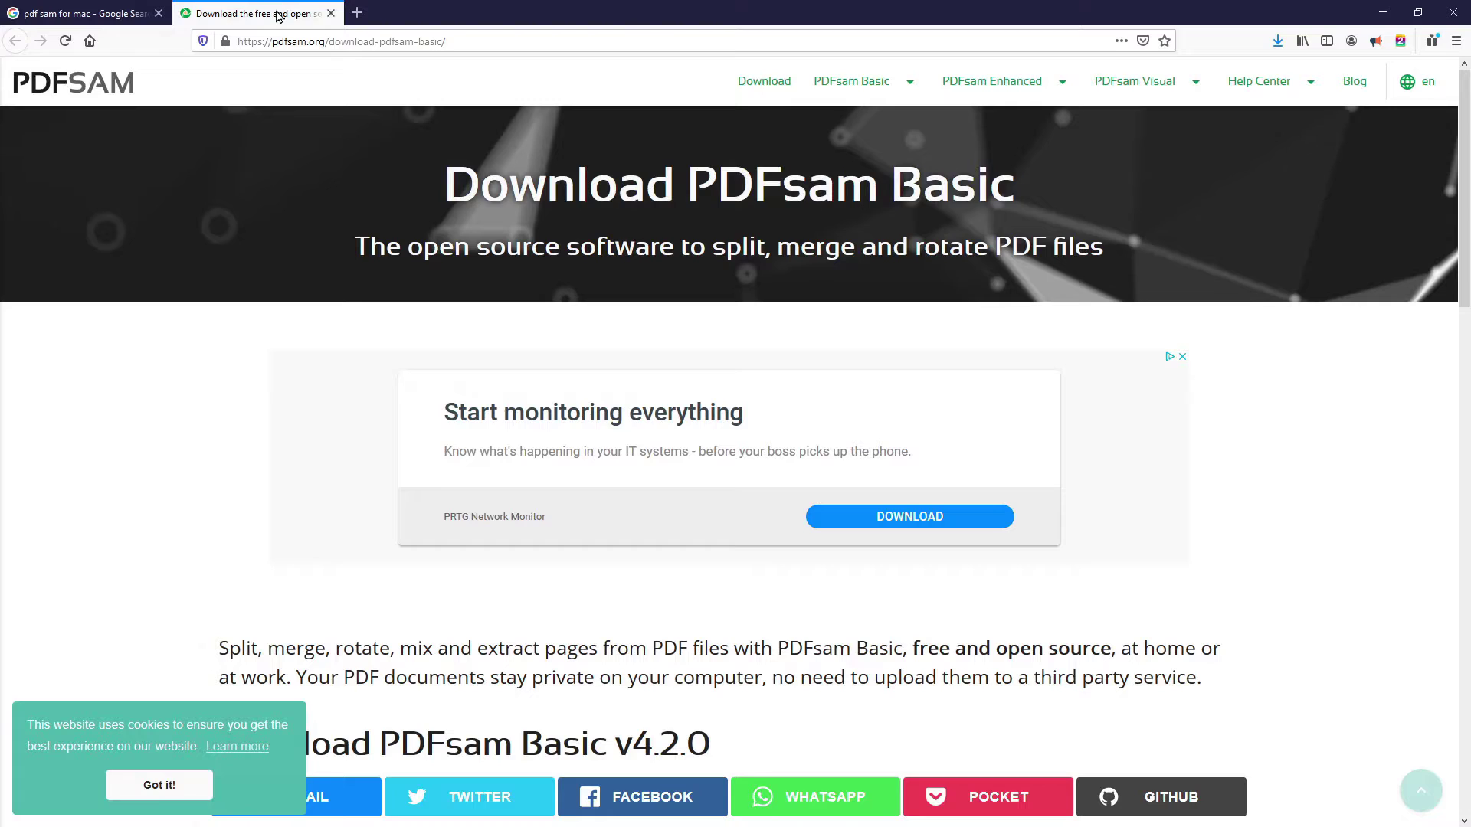
{"action": "scroll", "coordinate": [197, 484], "scroll_direction": "down", "scroll_amount": 8}
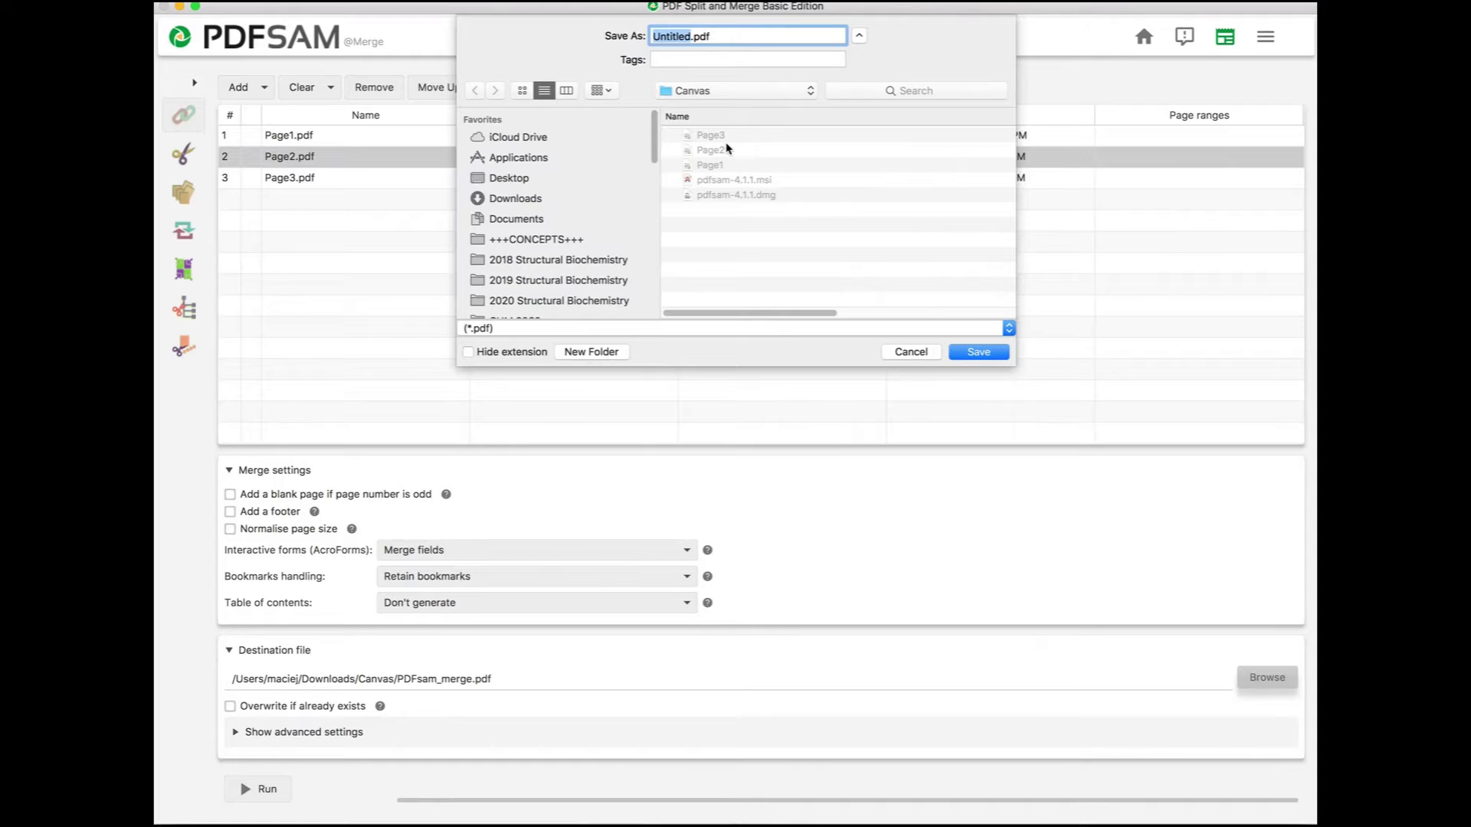
- Set the destination file to Merge.pdf and run the merge of the three pages
{"action": "type", "text": "Merge"}
{"action": "key", "text": "Return"}
{"action": "left_click", "coordinate": [260, 789]}
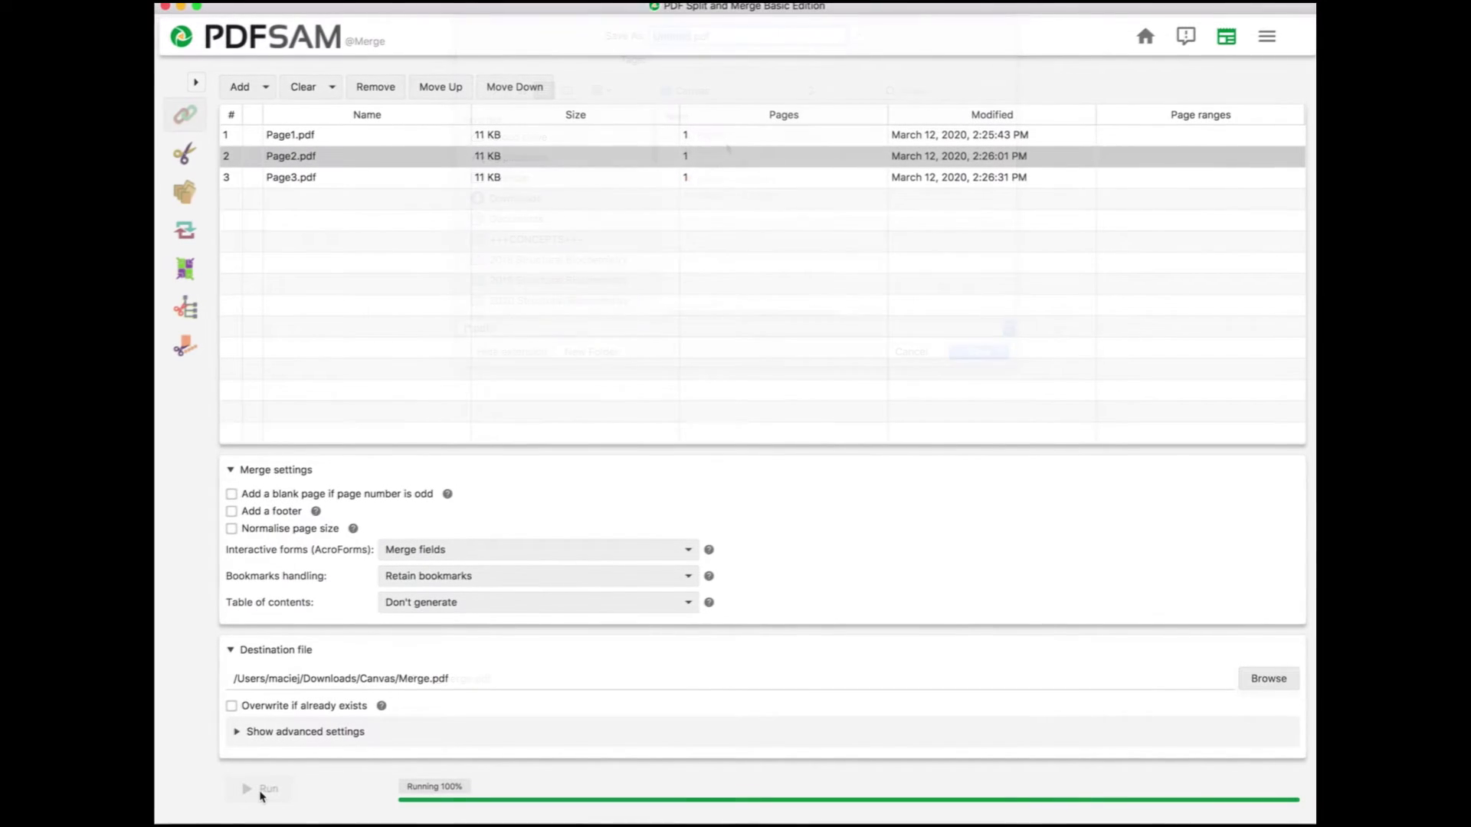